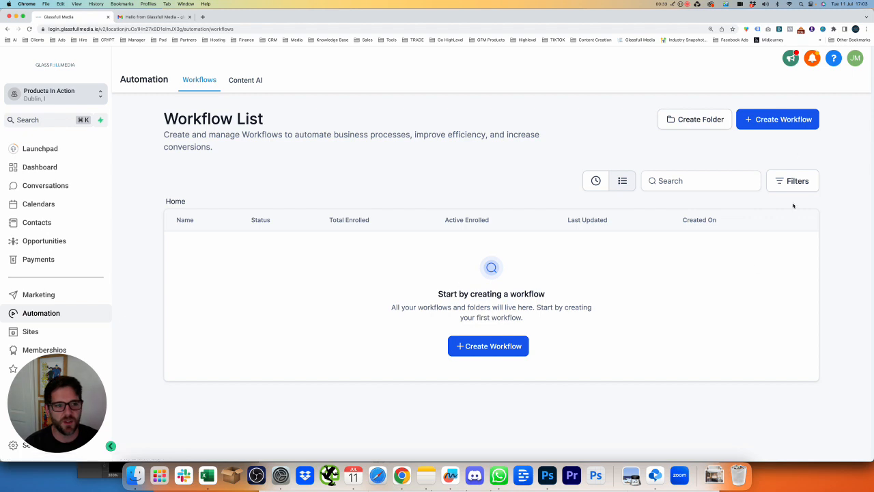
Start a new workflow and look over the Appointment Booking and Confirmation recipe templates
left_click(775, 122)
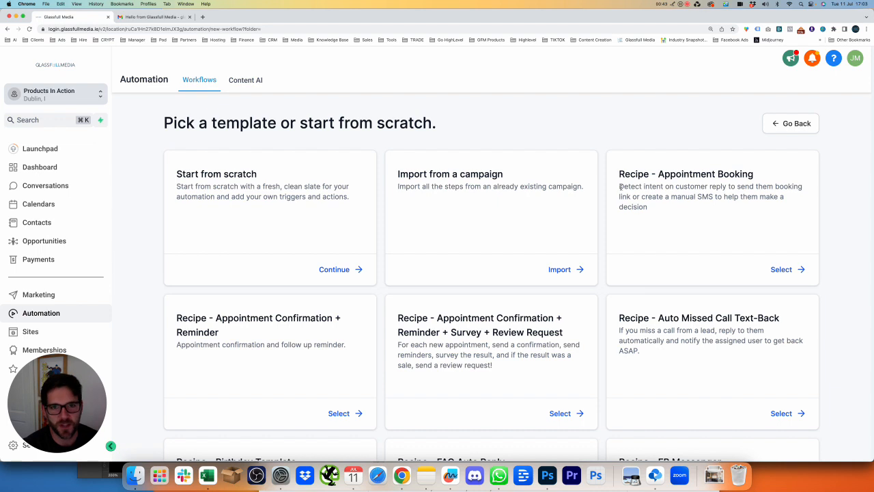
left_click_drag(619, 175, 695, 211)
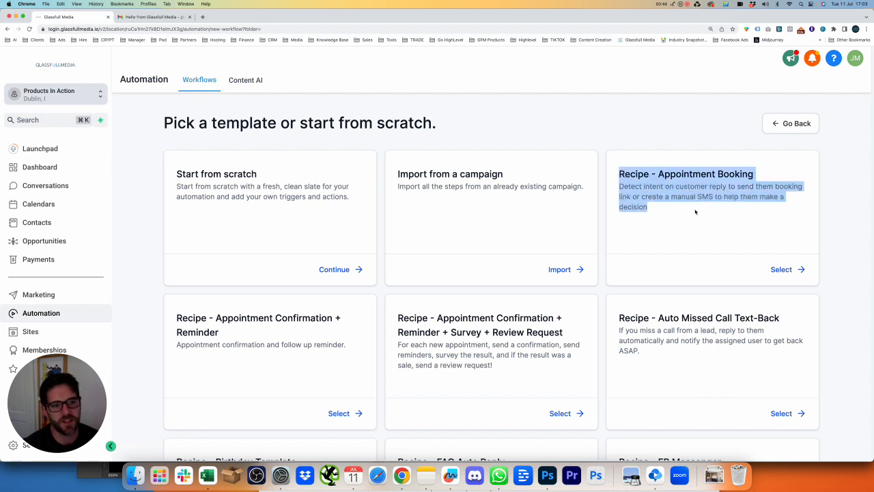
scroll(673, 216, "down", 2)
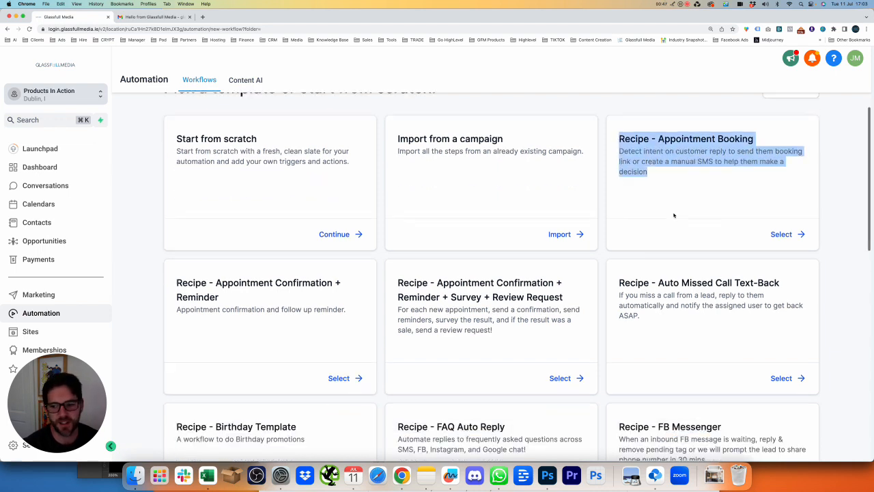
left_click(245, 243)
left_click_drag(175, 260, 265, 287)
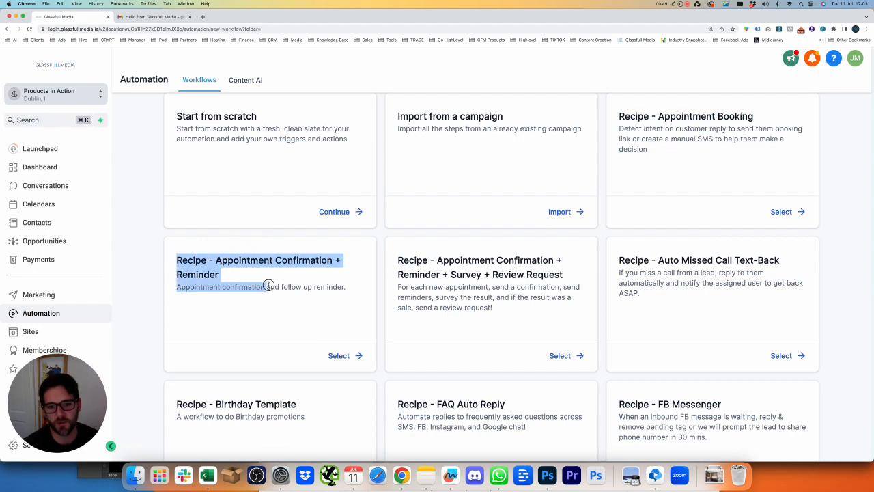
left_click_drag(393, 260, 588, 277)
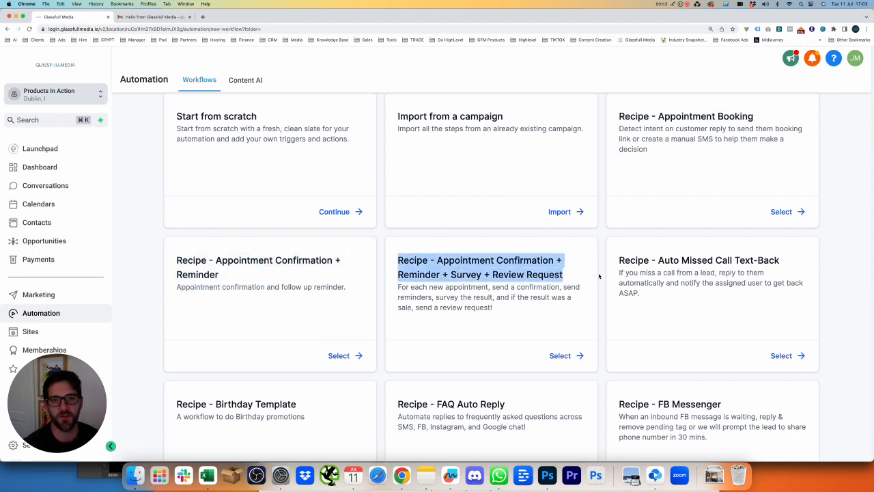
Browse the remaining recipes and settle on the Start from scratch option
scroll(598, 276, "down", 5)
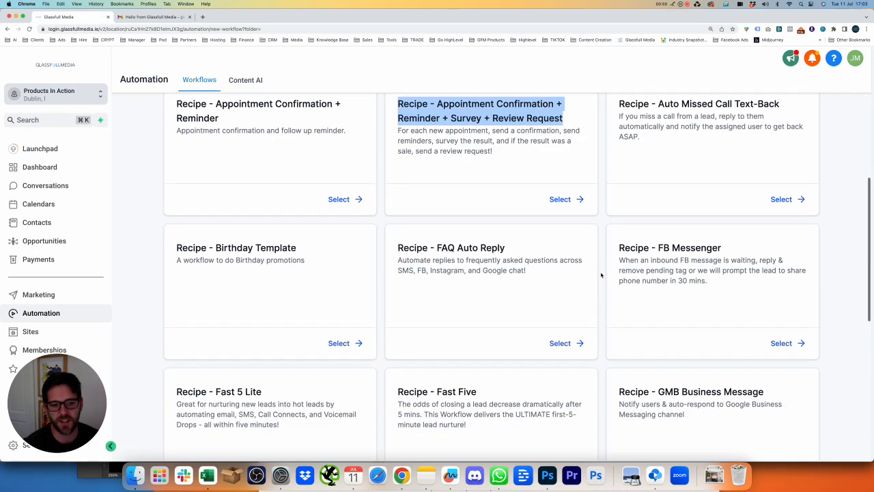
scroll(601, 275, "down", 10)
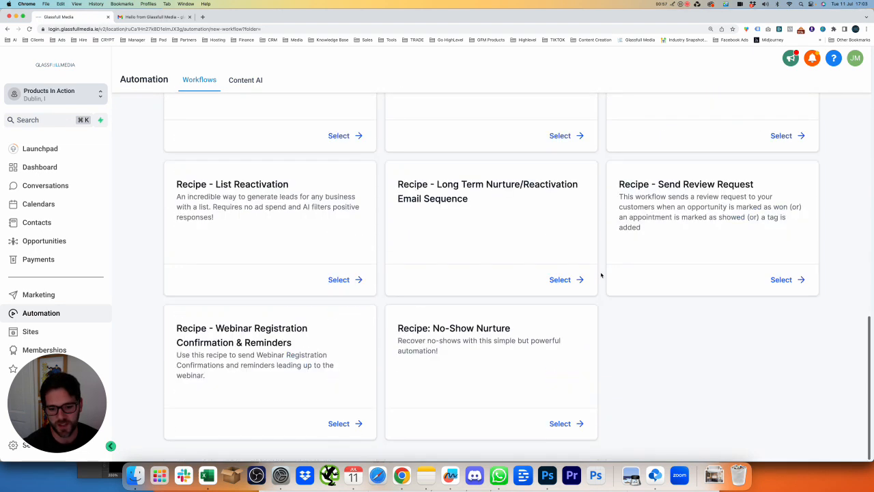
scroll(601, 275, "up", 15)
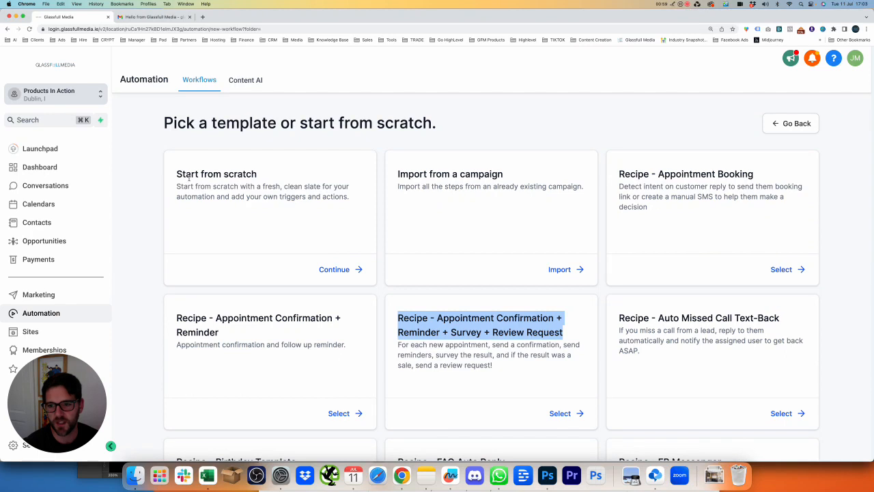
left_click_drag(176, 177, 353, 273)
Start a blank workflow named 'Customer Replied - All Channels' and bring up its trigger list
left_click(343, 270)
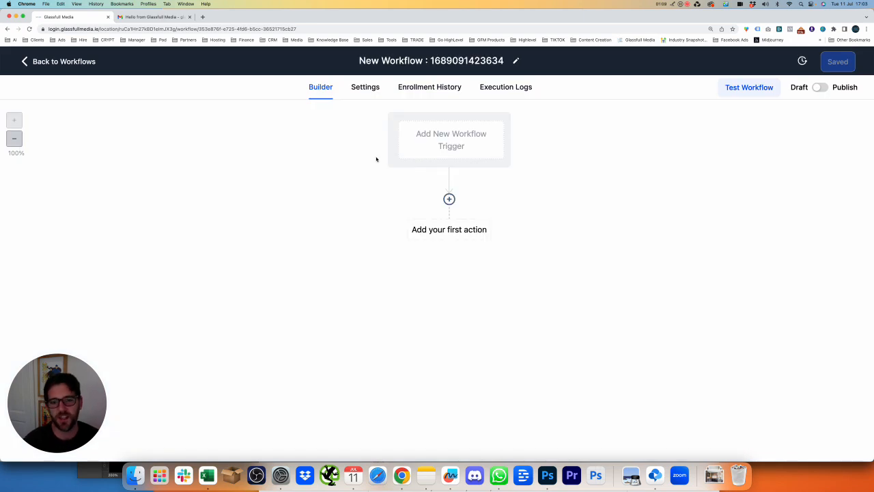
left_click(501, 61)
key("super+a")
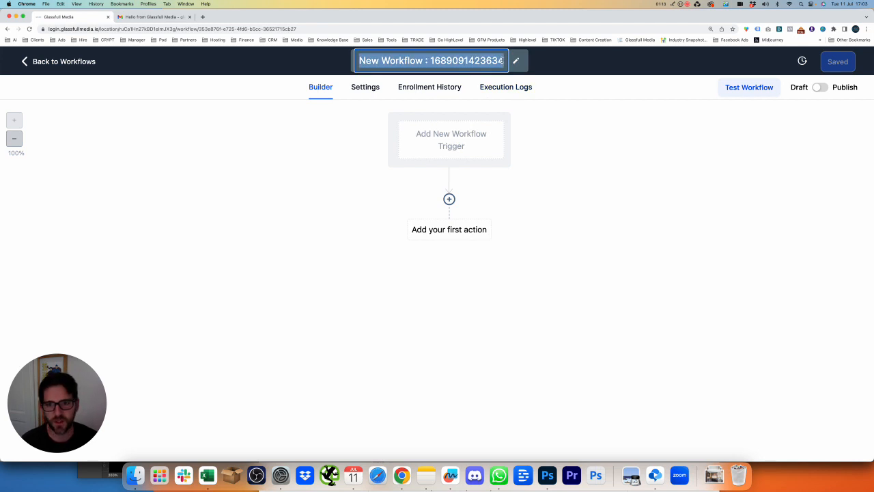
type("Customer Replied - All Channels")
key("Return")
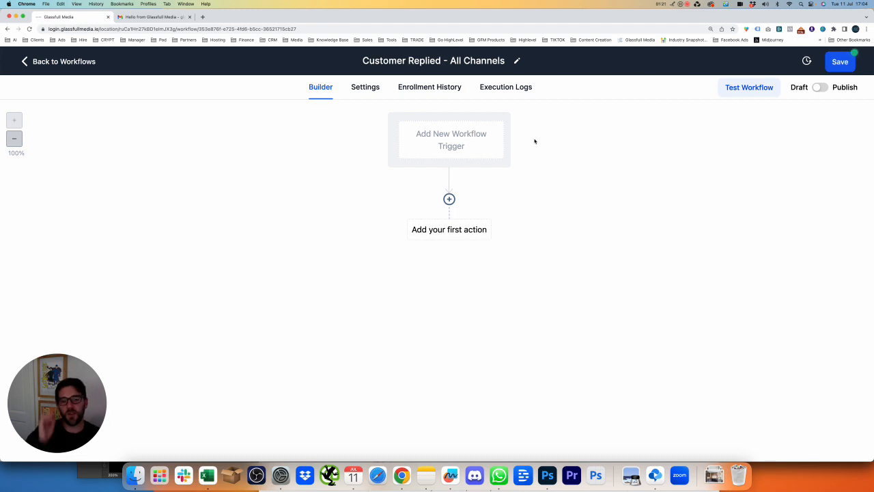
left_click(476, 156)
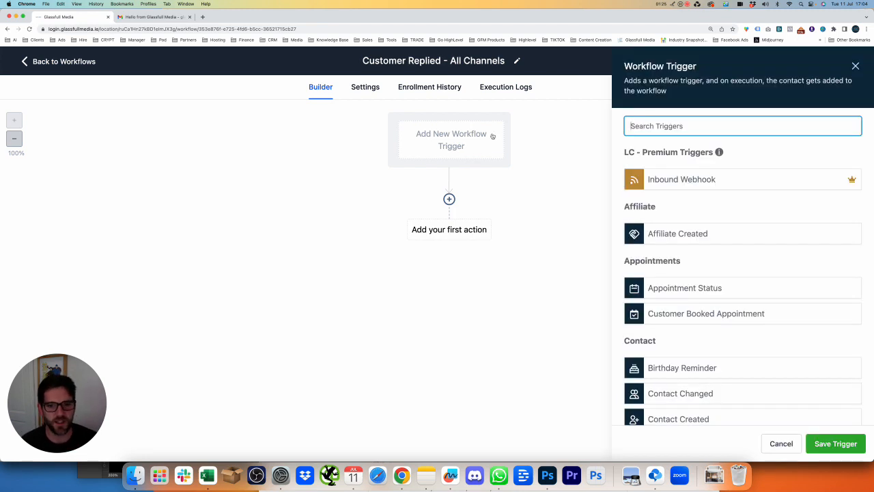
Search triggers for 'customer', then clear the search and browse the full trigger list
left_click(652, 122)
type("customer")
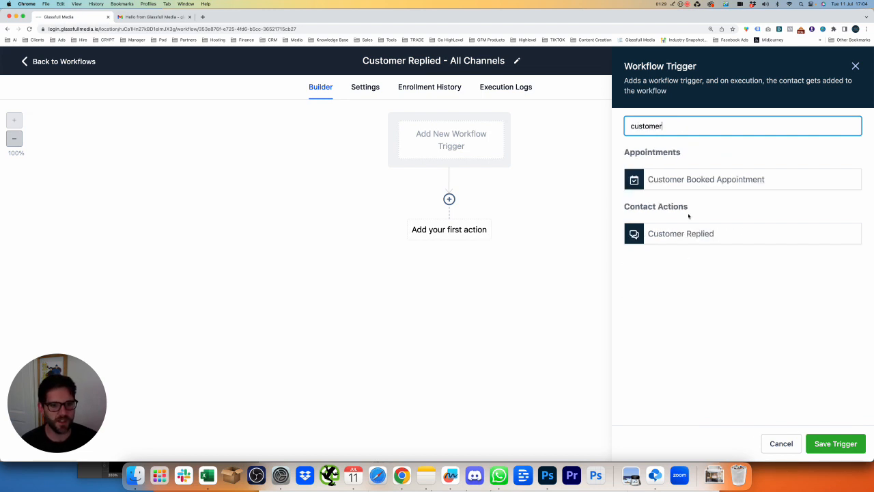
left_click_drag(663, 125, 627, 126)
key("BackSpace")
scroll(802, 238, "down", 3)
scroll(801, 239, "up", 1)
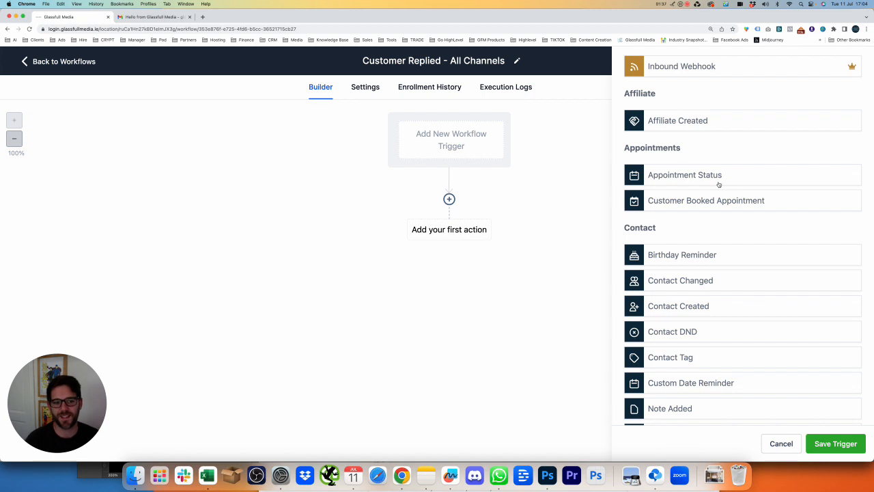
scroll(718, 184, "down", 3)
scroll(719, 192, "down", 10)
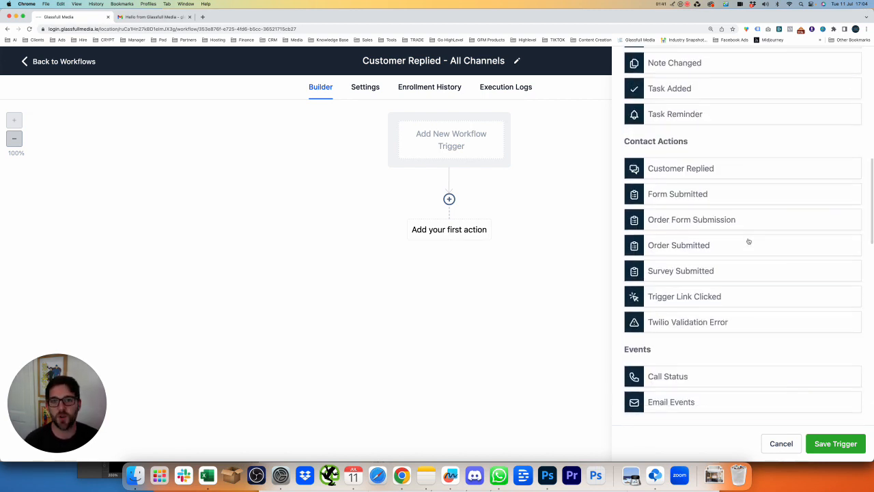
scroll(749, 239, "down", 6)
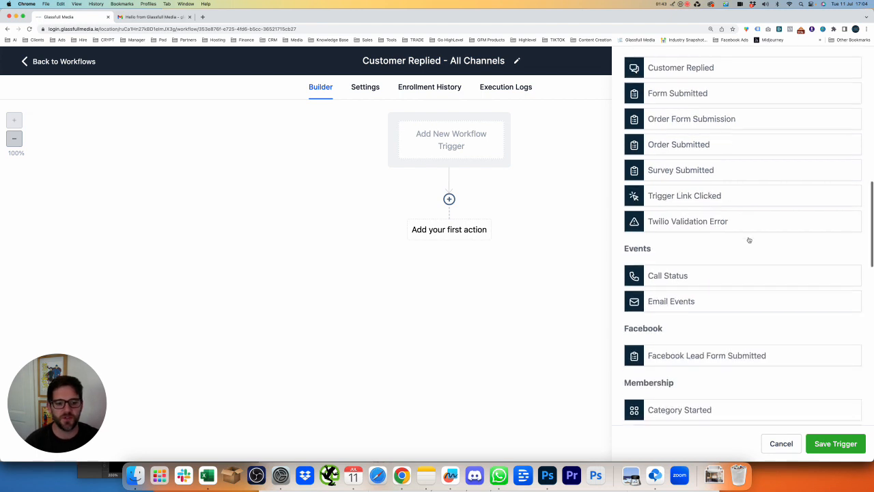
scroll(755, 274, "up", 15)
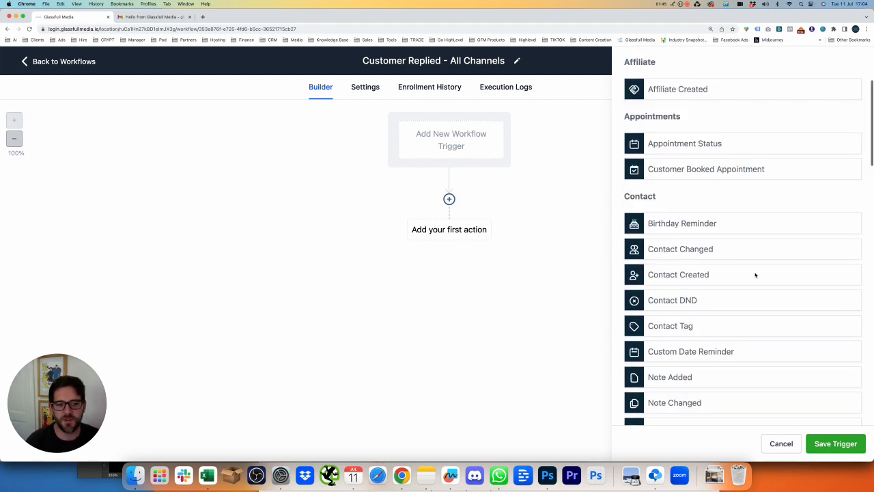
scroll(761, 211, "down", 15)
scroll(759, 213, "up", 15)
Filter the triggers by 'customer' and pick Customer Replied
left_click(715, 126)
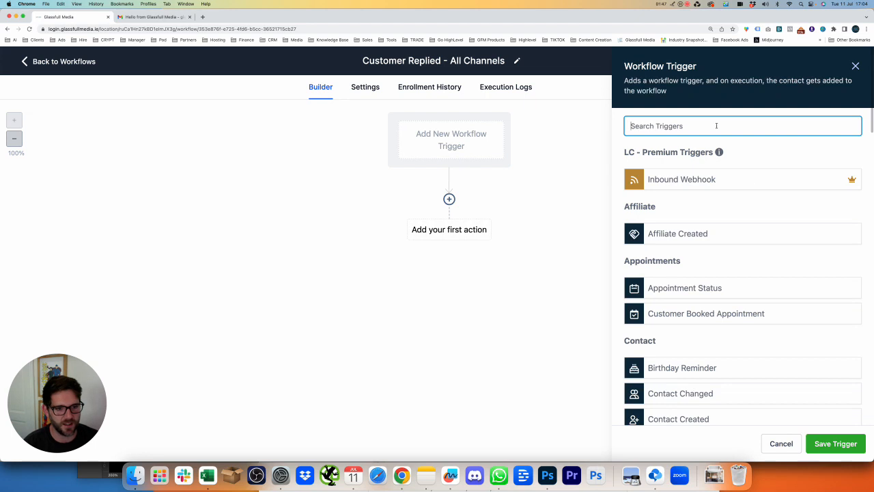
type("customer")
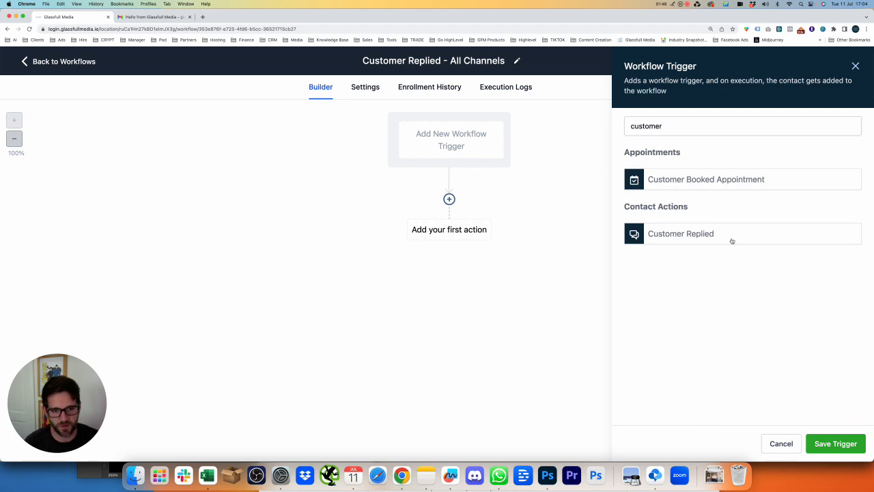
left_click(731, 239)
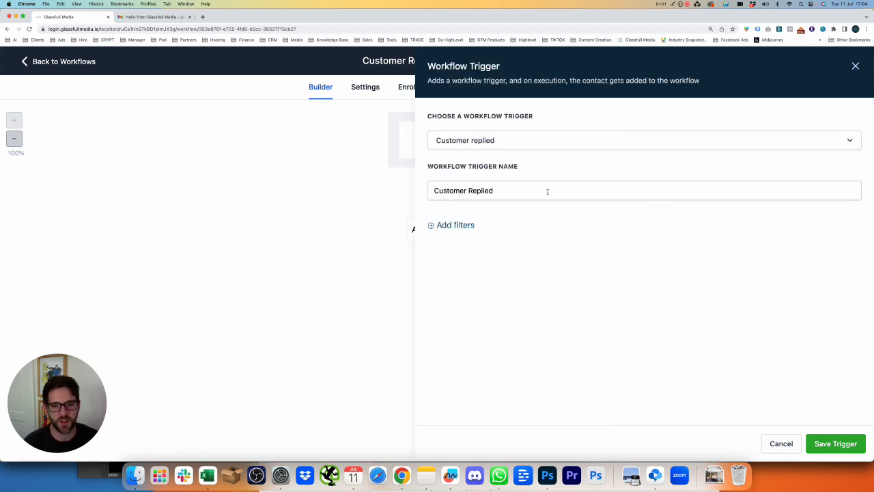
Add a Reply channel filter set to Chat Widget on the trigger
left_click(482, 225)
left_click(500, 231)
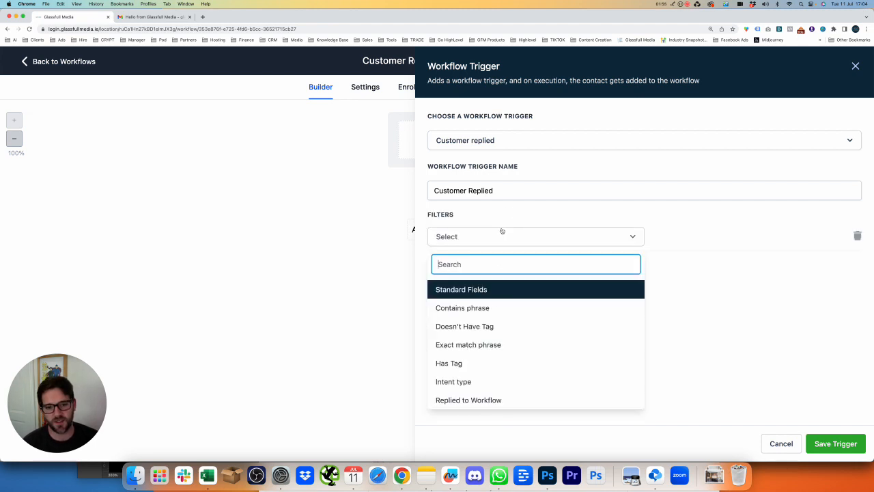
scroll(539, 335, "down", 3)
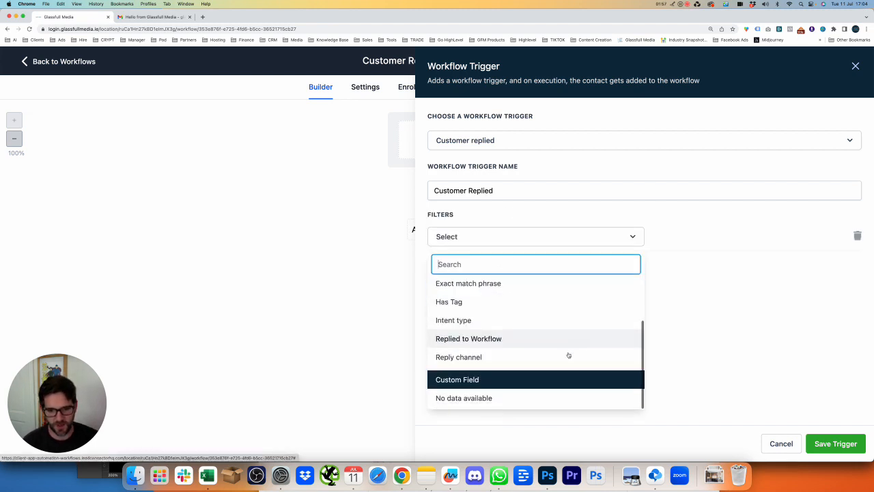
left_click(482, 360)
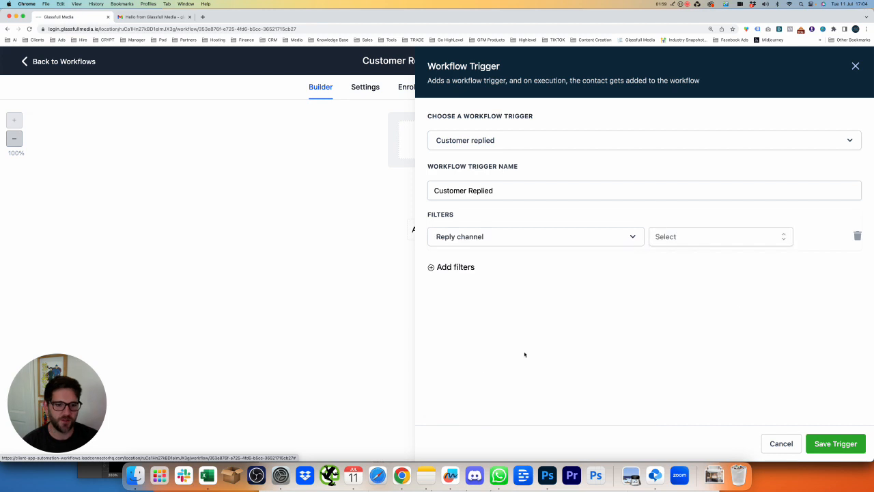
left_click(729, 236)
left_click(699, 302)
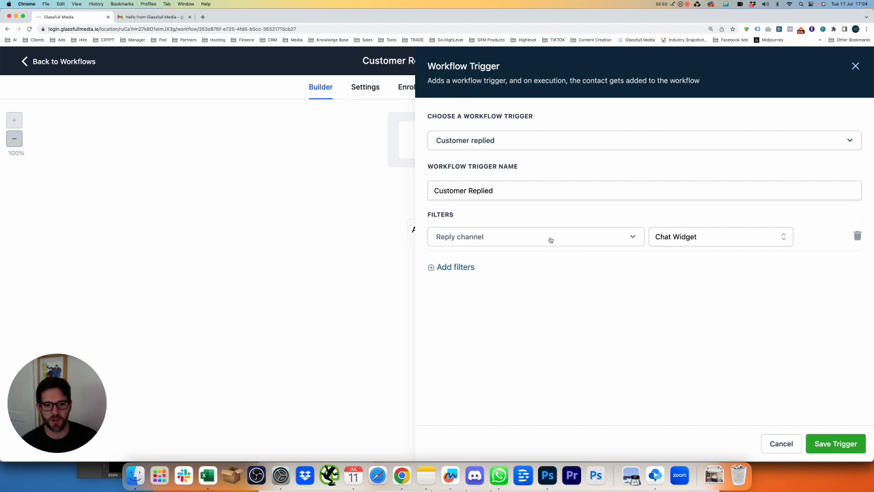
Delete the reply channel filter and save the Customer Replied trigger unfiltered
left_click(652, 239)
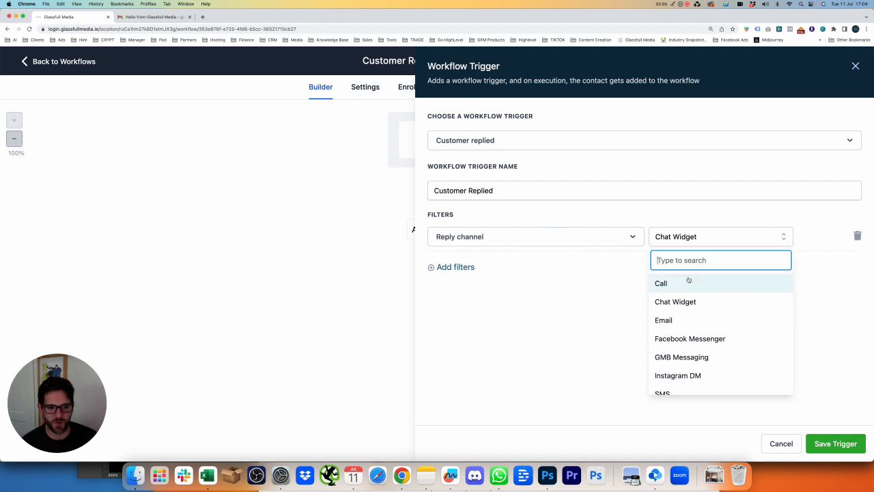
left_click(619, 300)
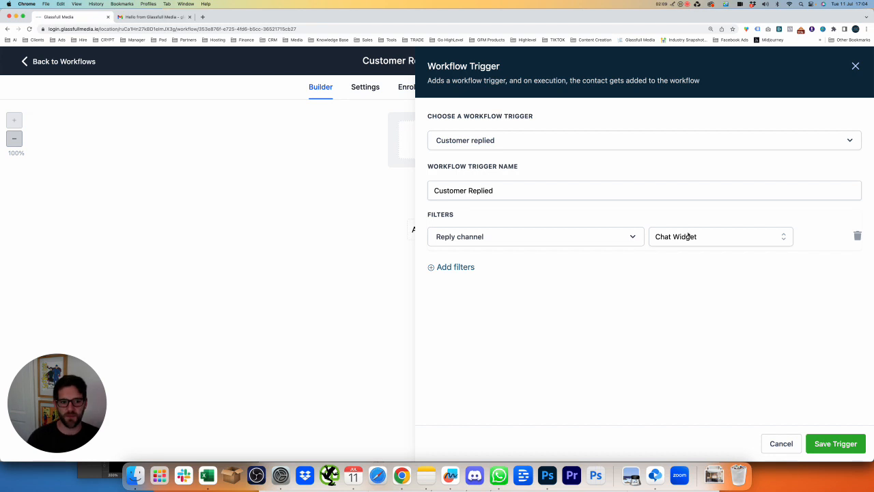
left_click(856, 236)
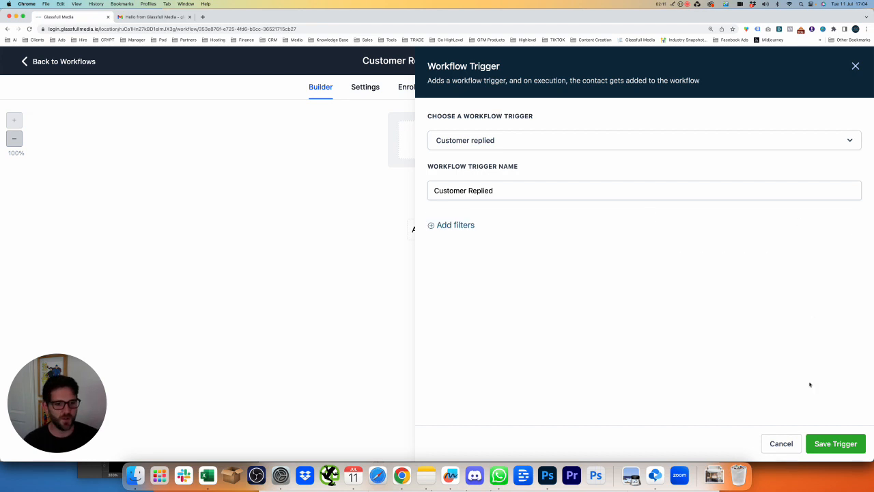
left_click(835, 443)
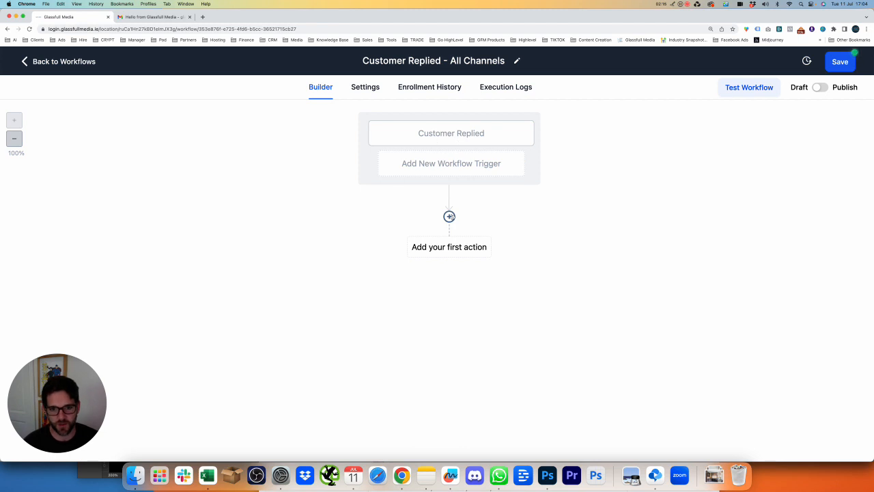
left_click(448, 216)
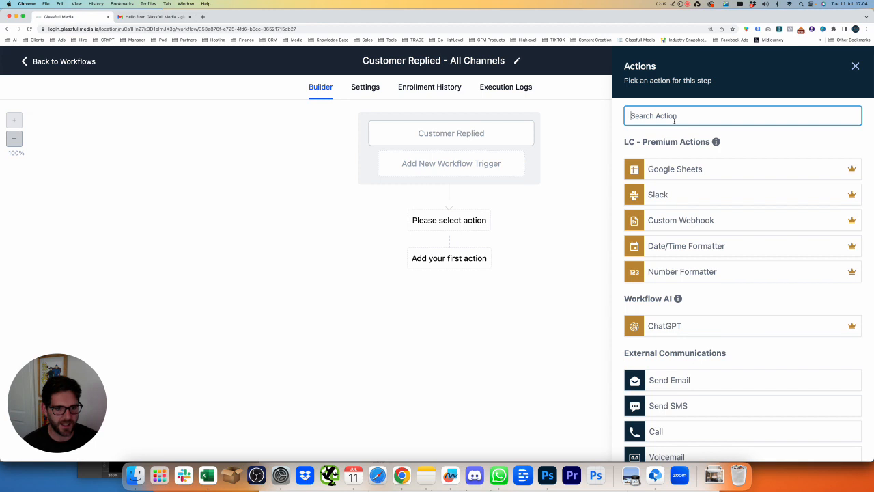
Add an Assign To User action assigning the contact to the listed team member
type("tag")
key("super+a")
type("assi")
left_click(710, 160)
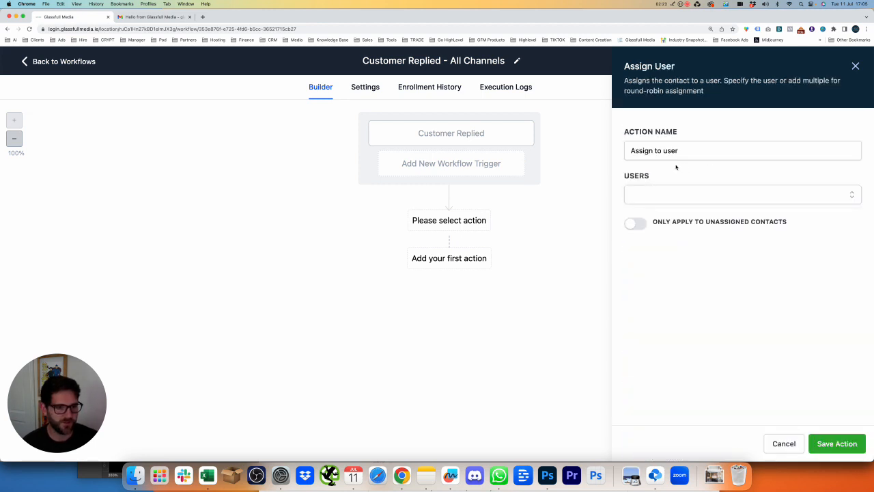
left_click(698, 152)
left_click(697, 194)
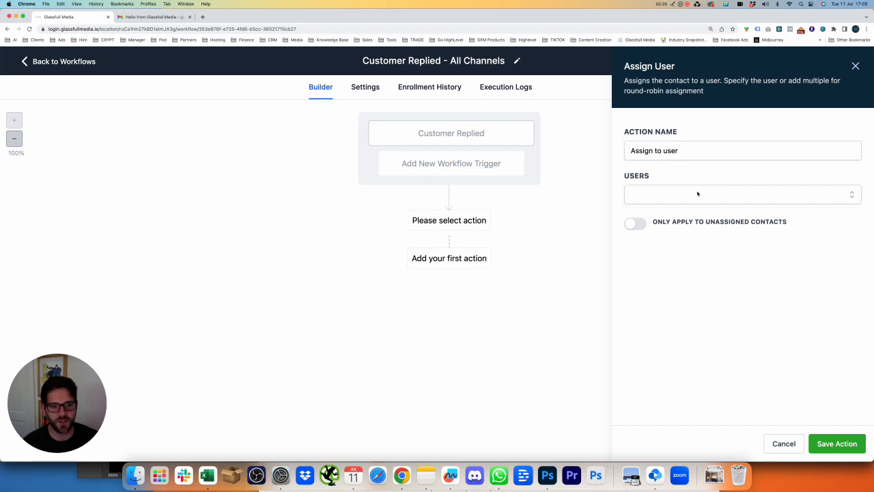
left_click(658, 222)
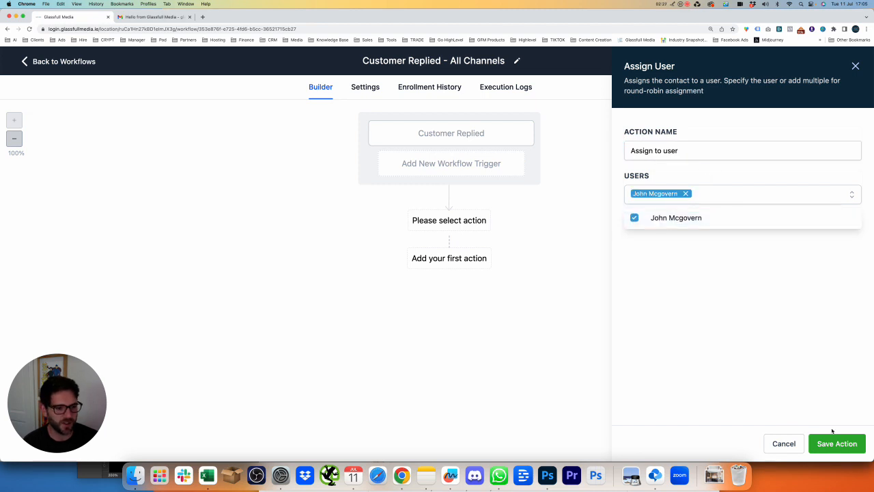
left_click(846, 445)
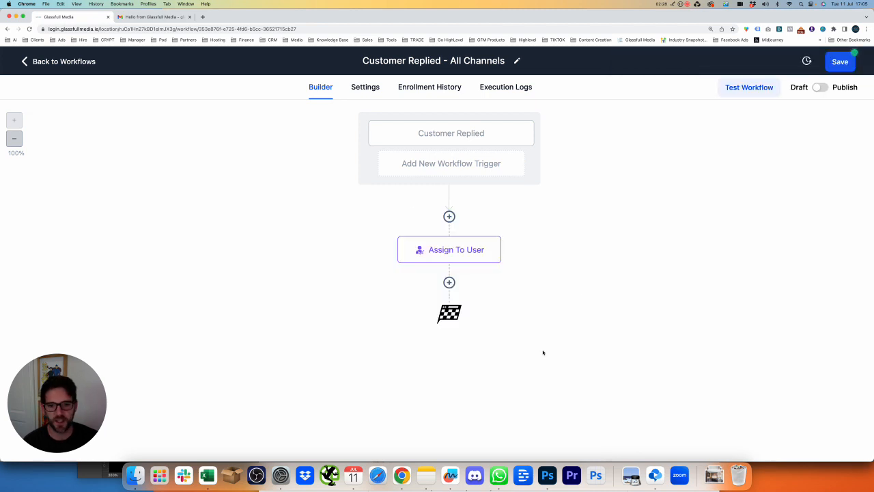
Add an Add Contact Tag action after Assign To User
left_click(449, 283)
type("a")
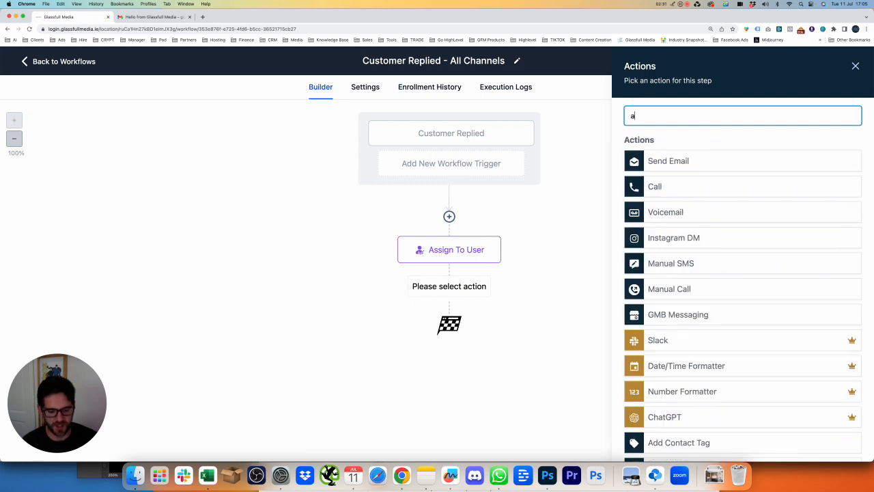
key("BackSpace")
type("tag")
left_click(693, 189)
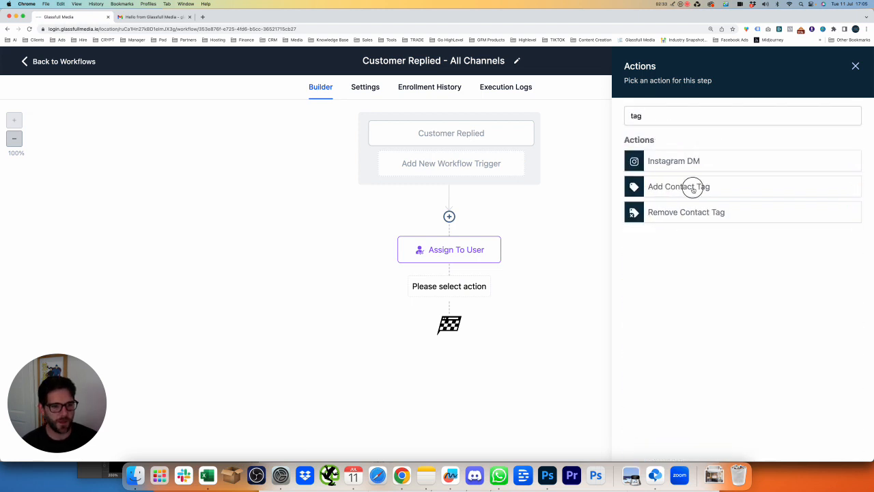
Create a new 'lead' tag for the action and save the step
left_click(703, 182)
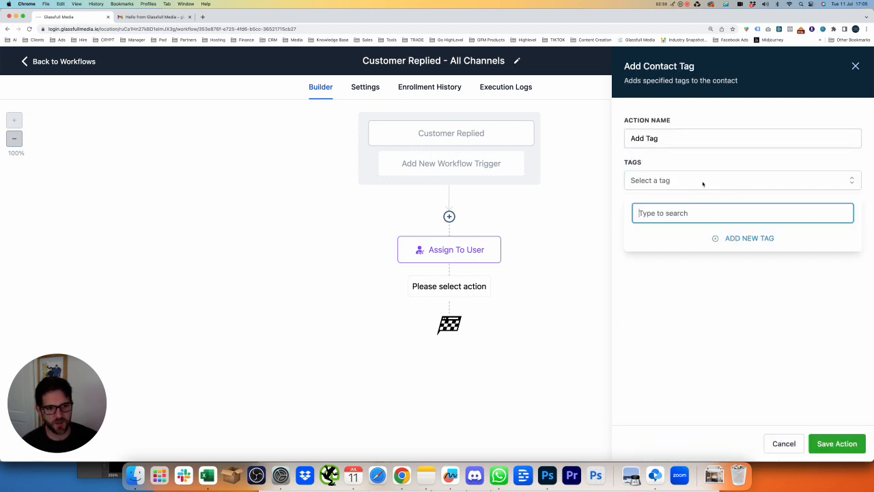
left_click(715, 241)
left_click(730, 239)
left_click(726, 214)
type("lead")
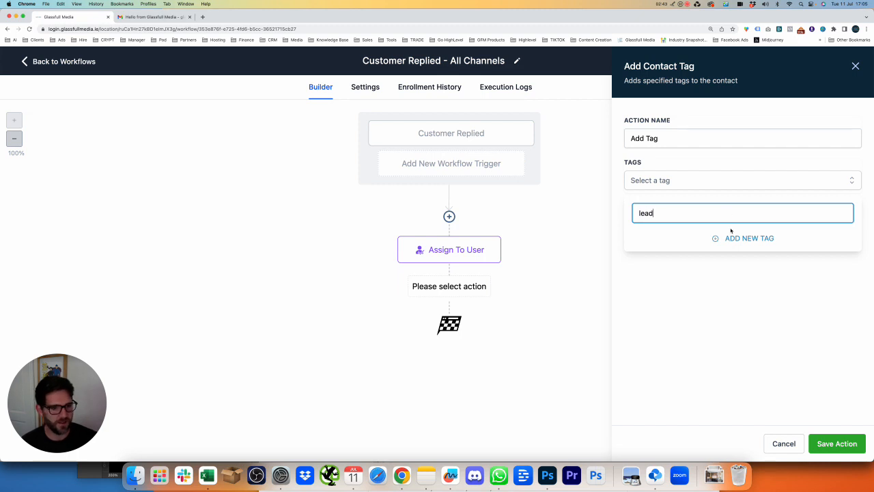
left_click(755, 239)
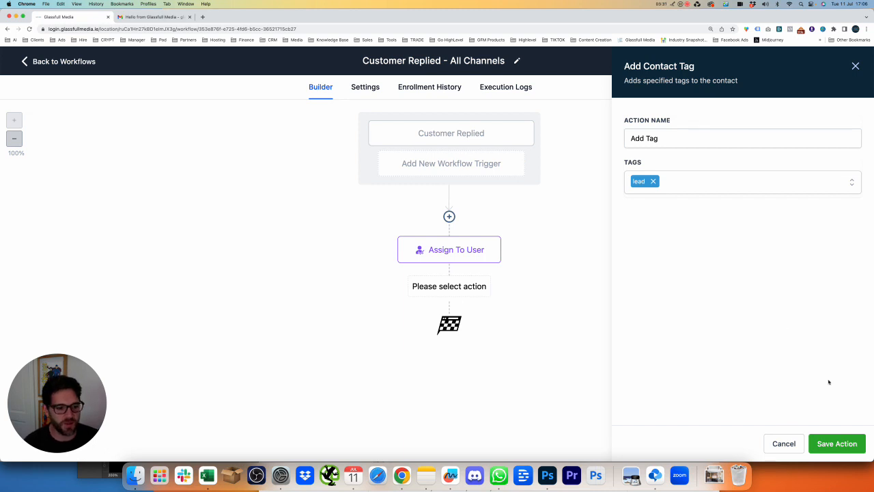
left_click(848, 449)
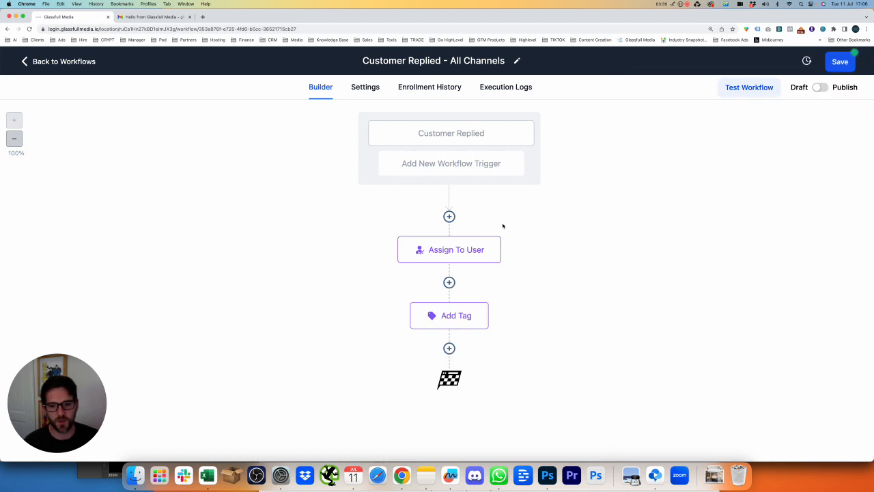
Add a Create/Update Opportunity action in the Customer Aquisition pipeline at the New Lead stage
left_click(449, 348)
type("opp")
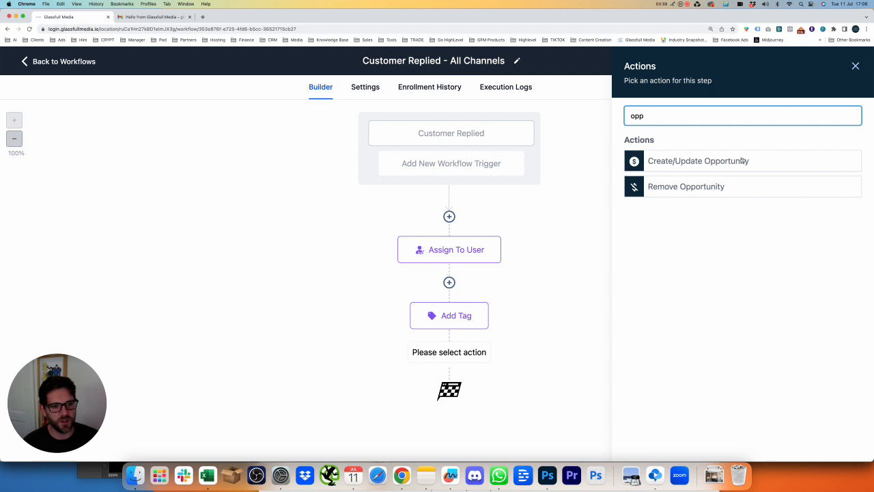
left_click(742, 161)
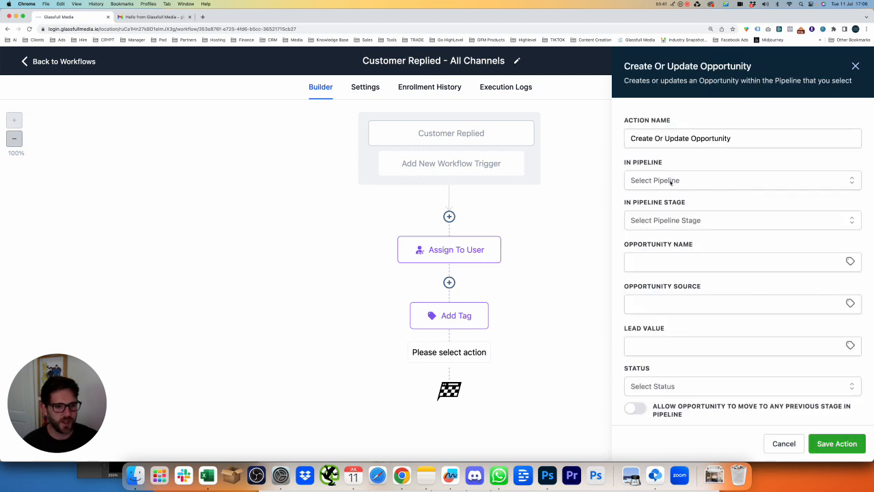
left_click(670, 181)
left_click(695, 229)
left_click(714, 224)
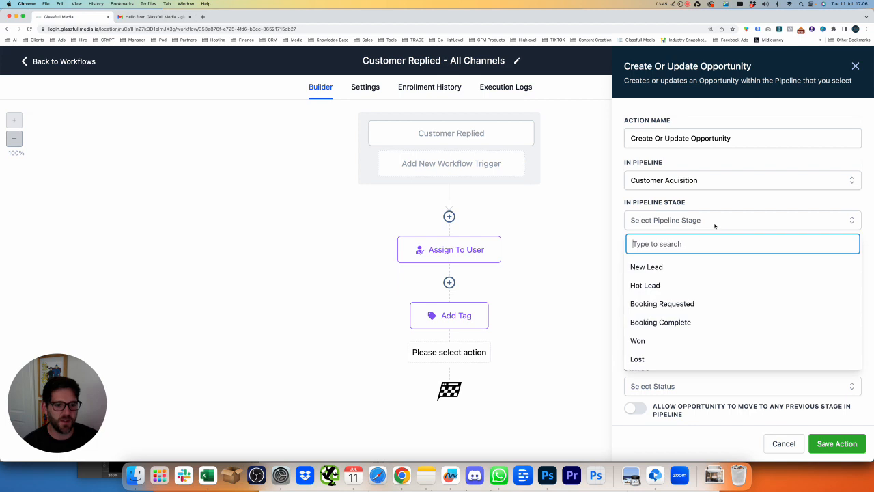
left_click(666, 274)
scroll(731, 225, "down", 1)
Name the opportunity with the contact's first name plus 'New Lead' and save the step
left_click(760, 234)
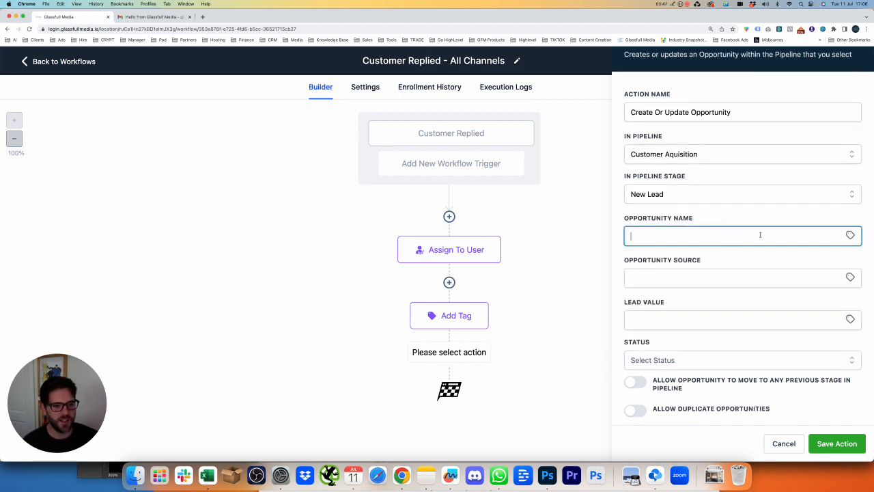
left_click(849, 235)
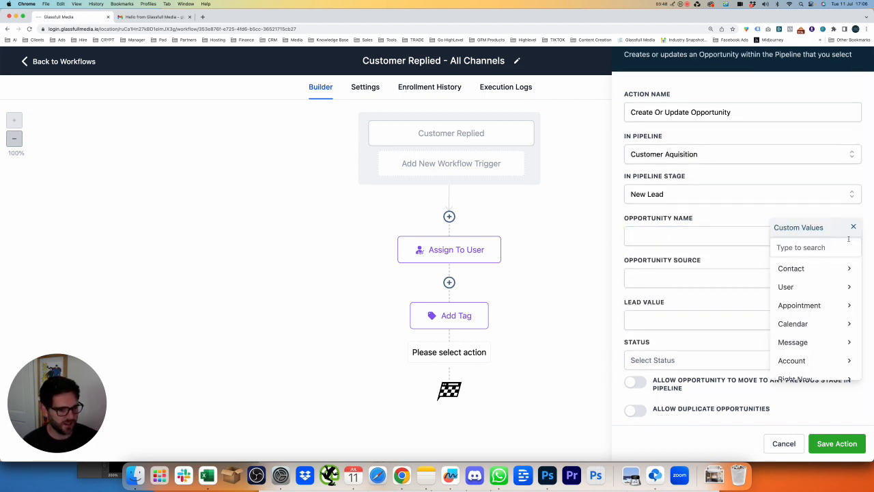
left_click(806, 271)
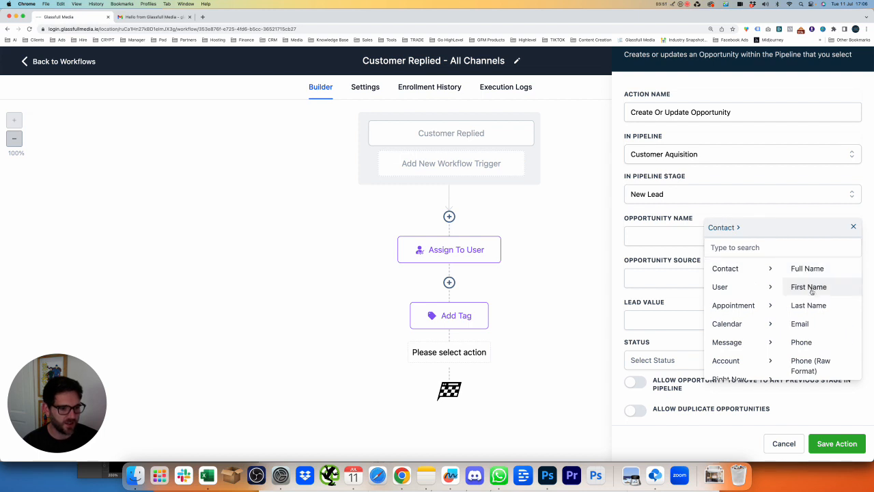
left_click(810, 286)
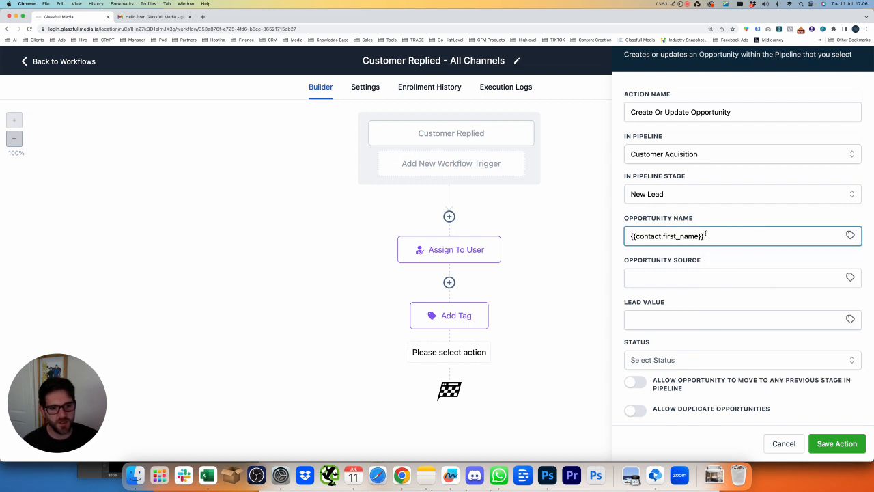
left_click_drag(705, 235, 630, 236)
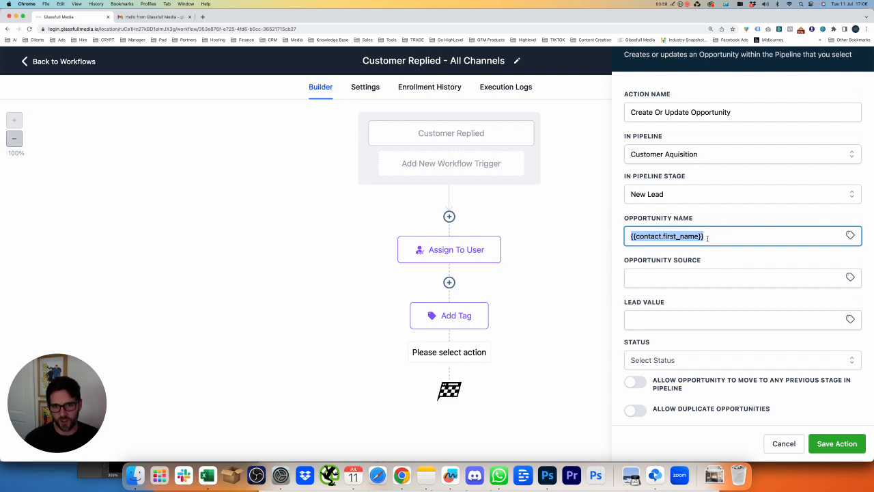
left_click(710, 237)
type("New Lead")
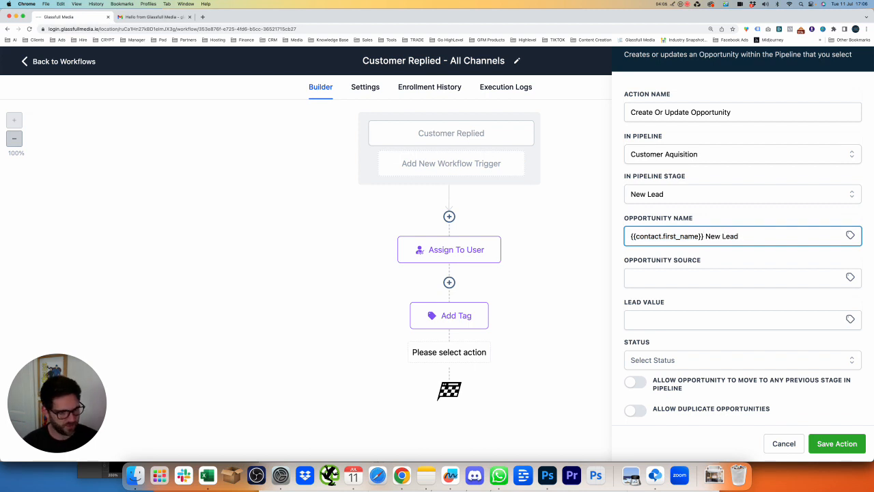
left_click(782, 212)
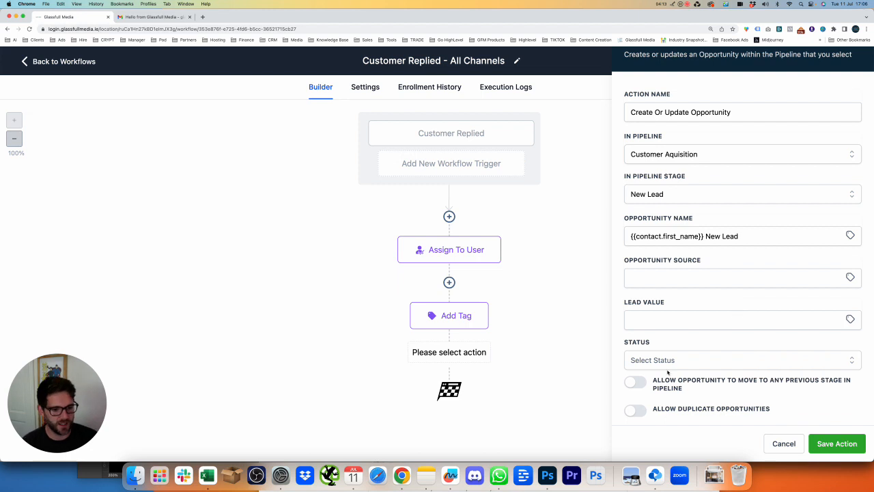
left_click(837, 443)
scroll(490, 414, "down", 1)
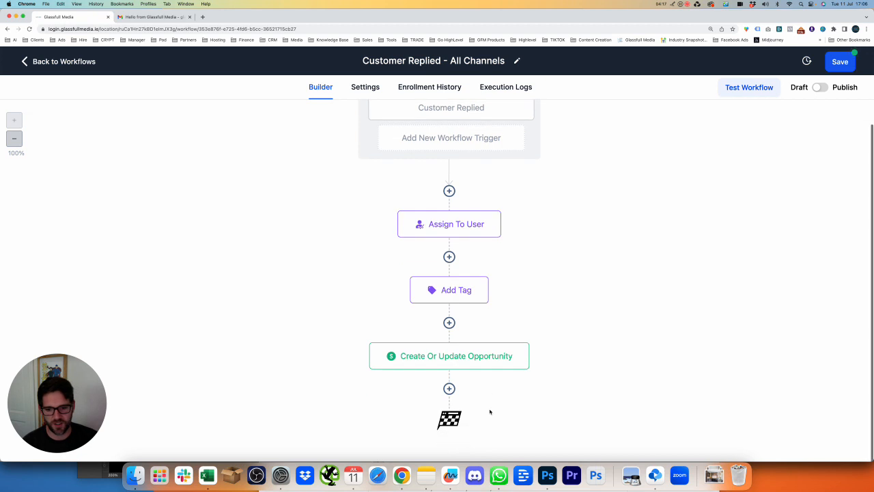
Add a Send Internal Notification action with the type set to Email
left_click(449, 388)
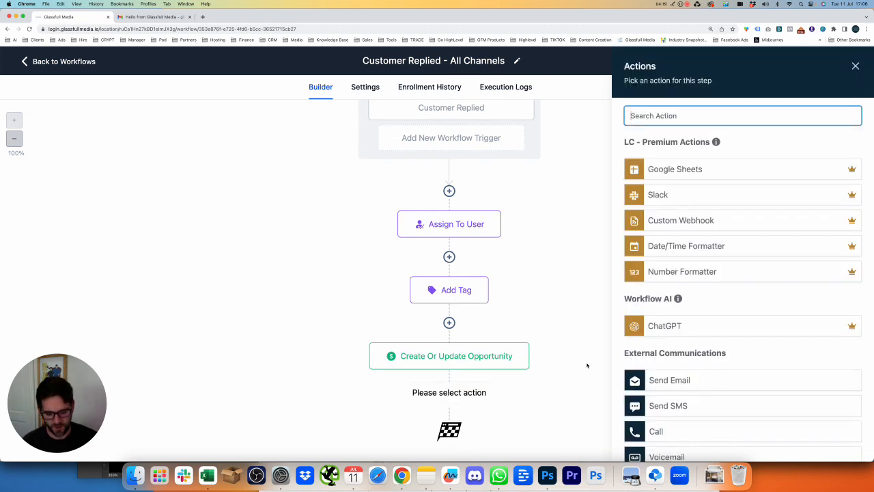
type("NOTI")
left_click(719, 164)
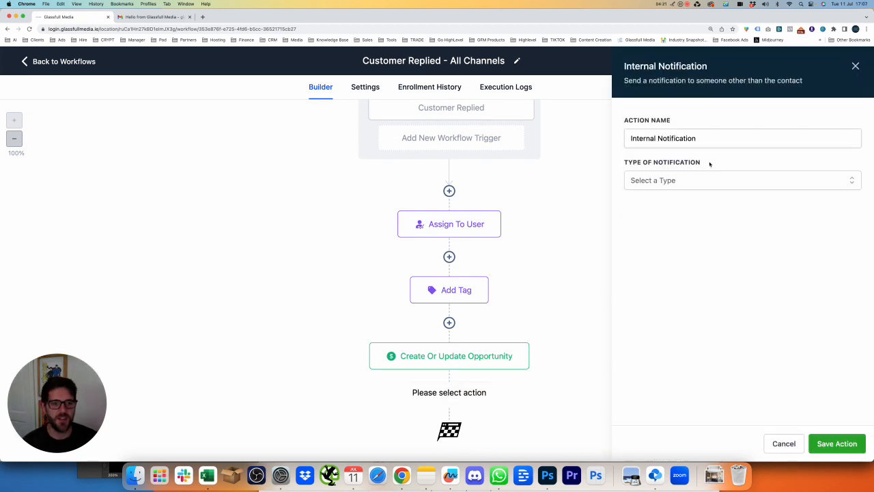
left_click(737, 183)
left_click(708, 203)
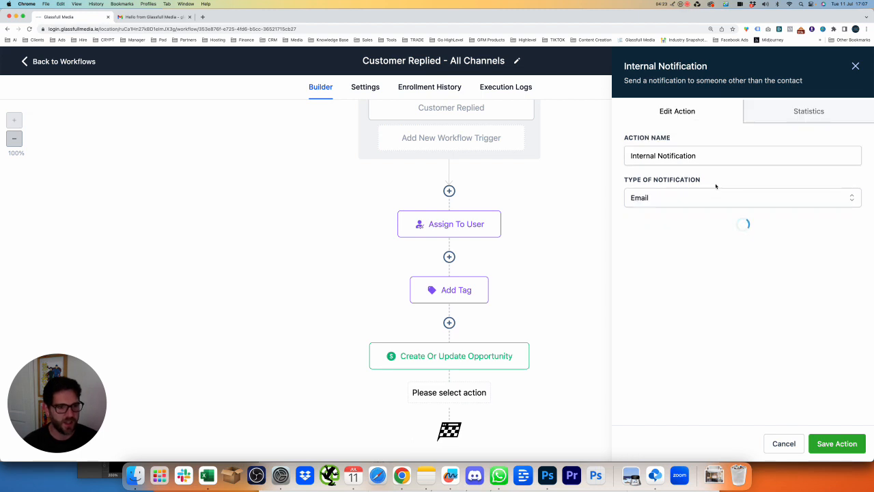
Put the sender's email address into the From Email field
left_click(706, 236)
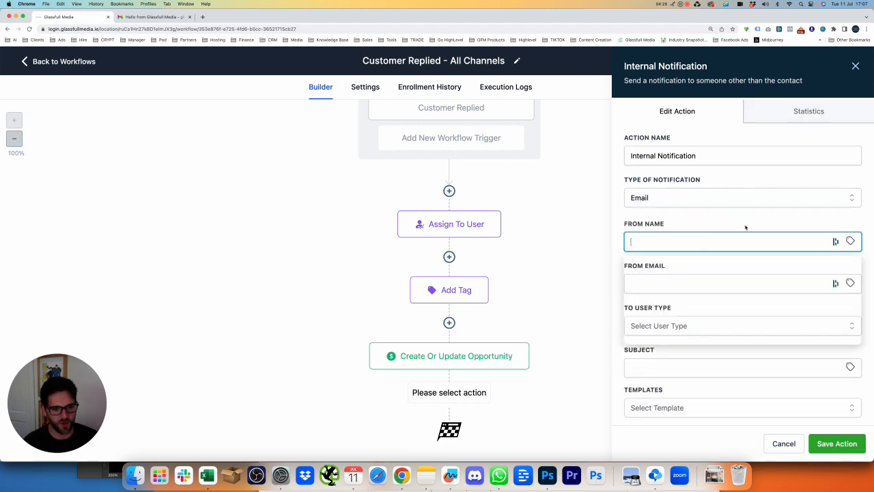
type("JOHN")
key("super+a")
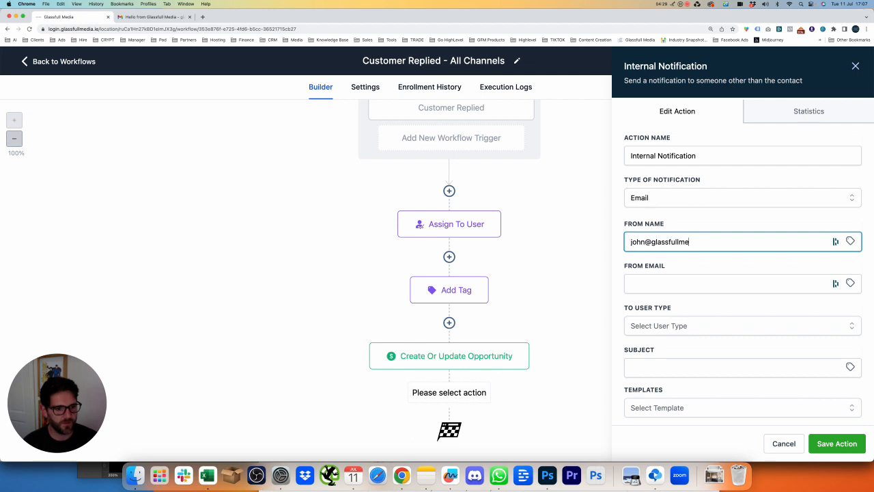
key("Tab")
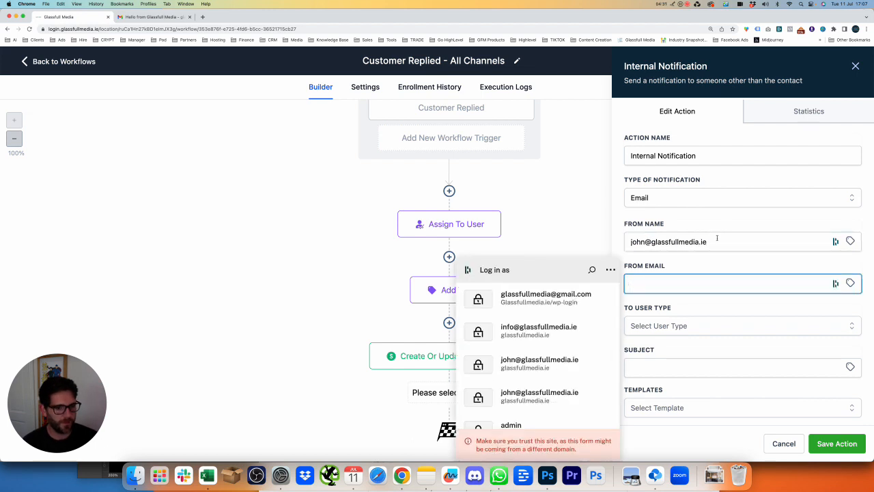
left_click(720, 237)
key("super+a")
key("super+x")
left_click(725, 280)
key("super+v")
Enter the sender's full name as the From Name
left_click(686, 244)
type("john")
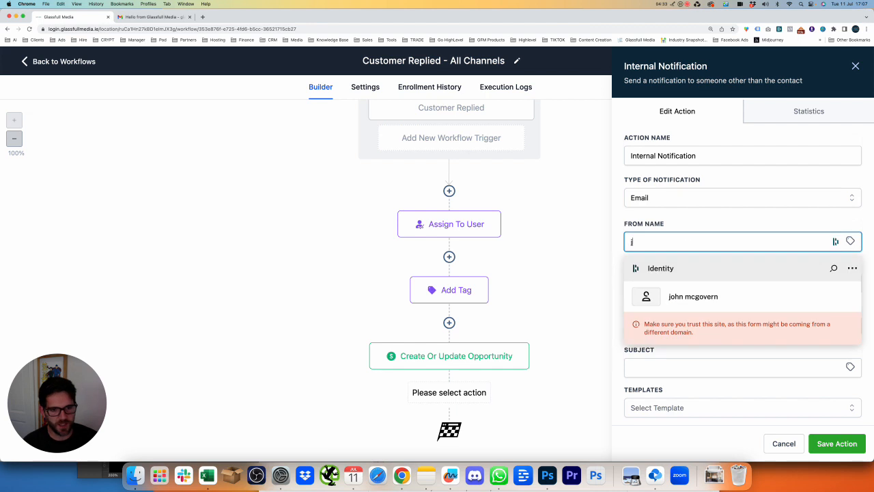
key("BackSpace")
key("BackSpace")
key("BackSpace")
key("BackSpace")
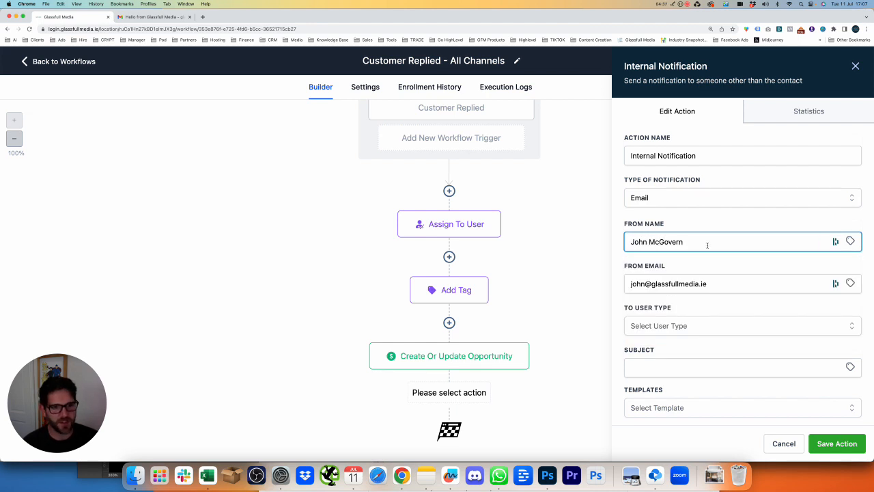
left_click_drag(686, 242, 608, 239)
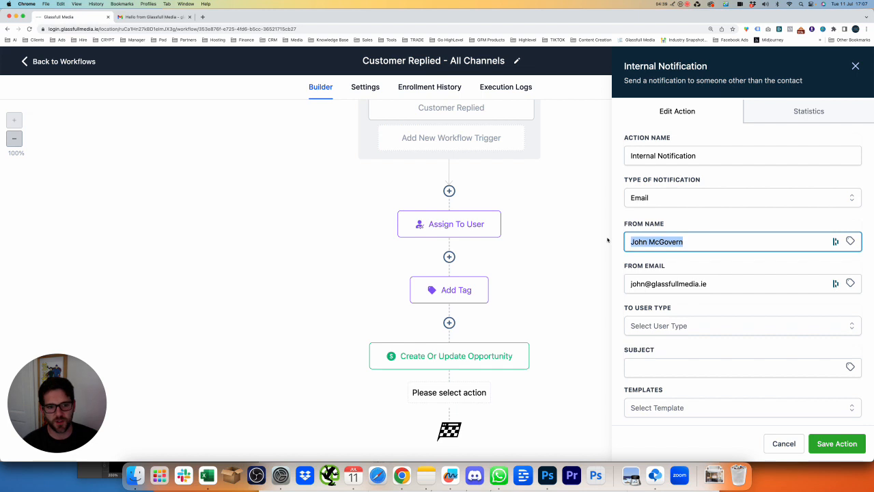
double_click(720, 217)
scroll(764, 246, "down", 2)
left_click(717, 217)
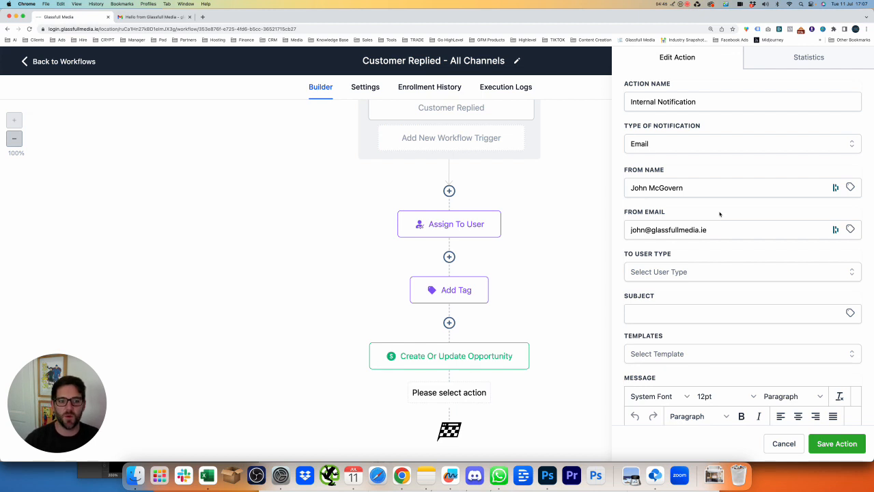
Send the notification email to the Assigned User
left_click(728, 275)
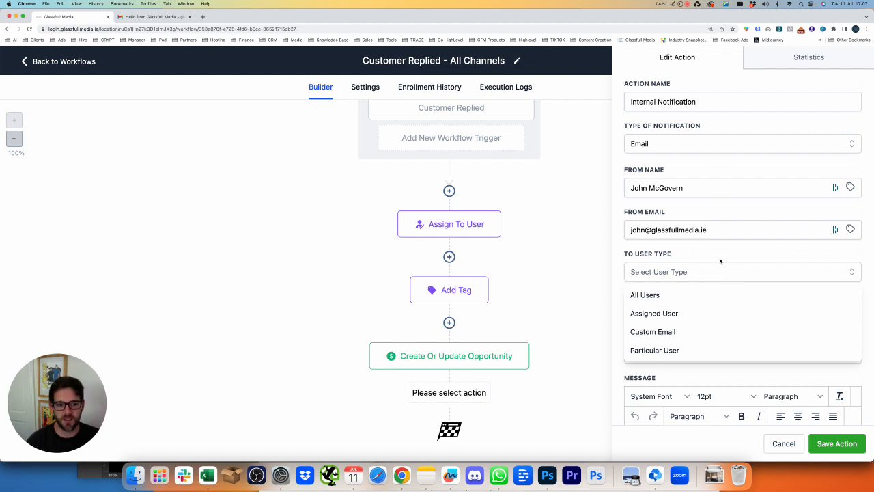
left_click(678, 315)
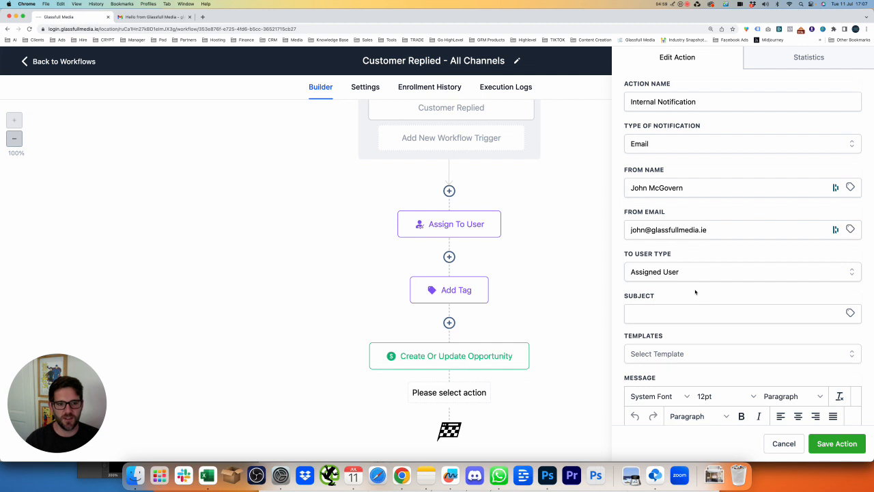
scroll(697, 289, "up", 2)
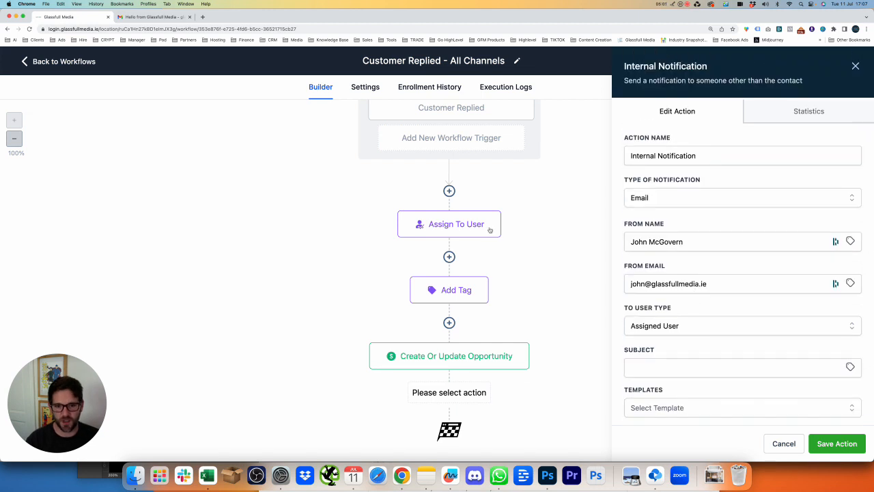
scroll(691, 281, "down", 2)
Set the subject to 'New Lead' followed by the contact's first name
left_click(691, 281)
type("New Lead")
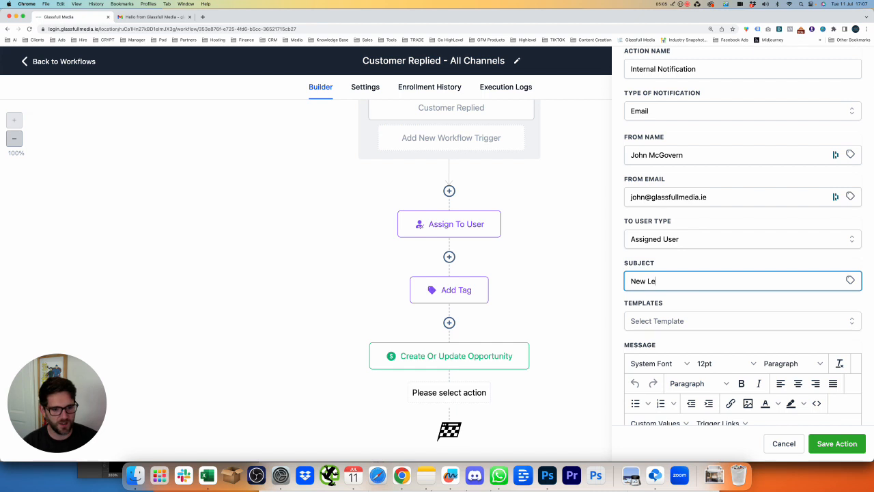
left_click(849, 280)
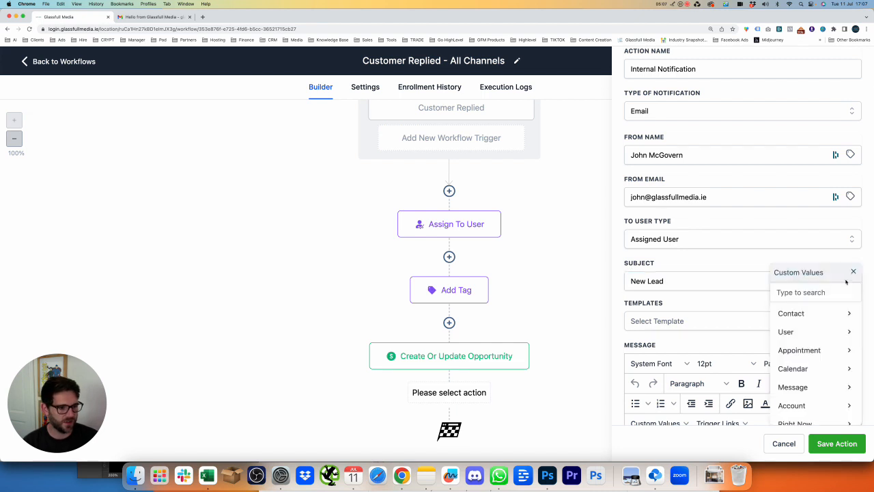
left_click(828, 316)
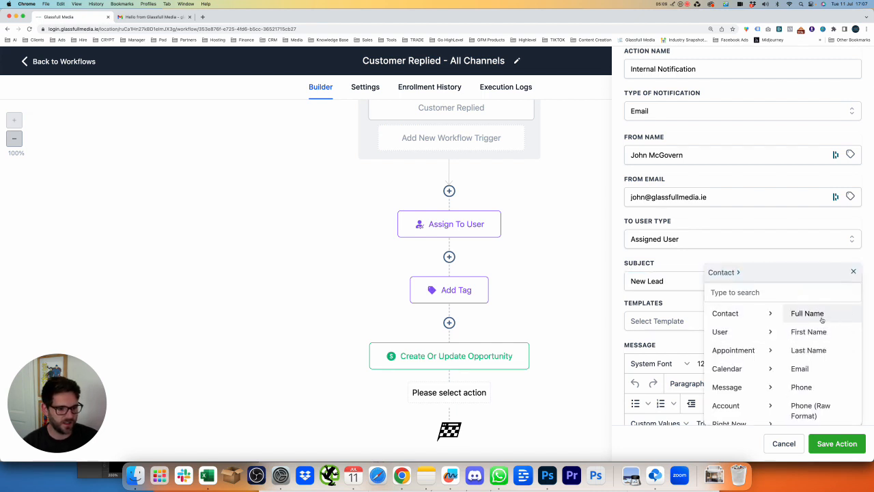
left_click(806, 332)
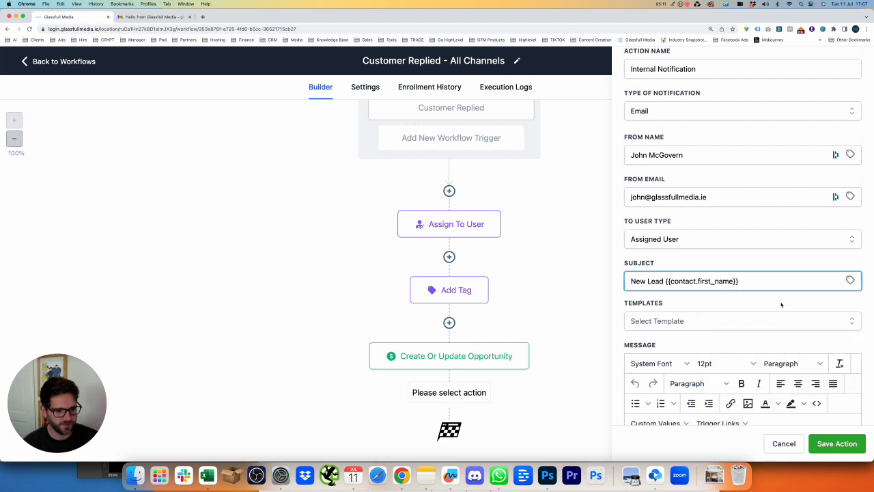
Begin the message body with 'Hi'
scroll(741, 307, "down", 3)
left_click(696, 350)
type("Hi,")
key("BackSpace")
Complete the greeting as 'Hi {{user.first_name}},' using the assigned user's first name
left_click(666, 329)
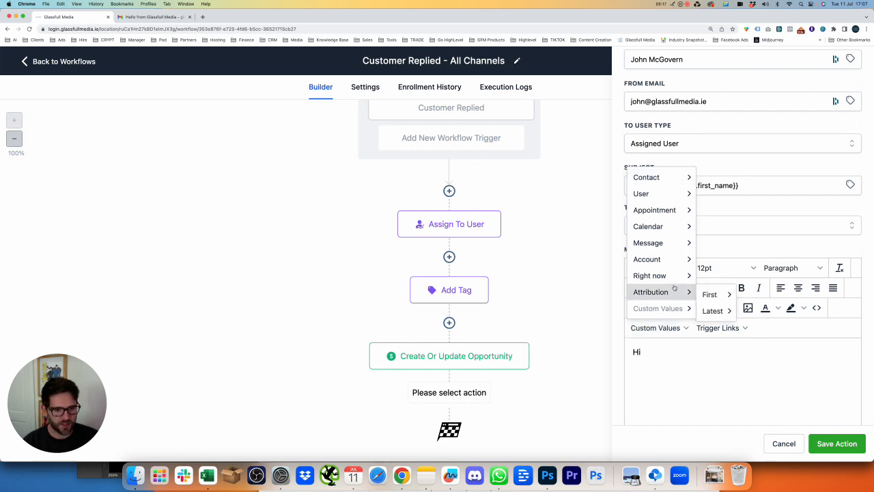
mouse_move(670, 194)
left_click(718, 213)
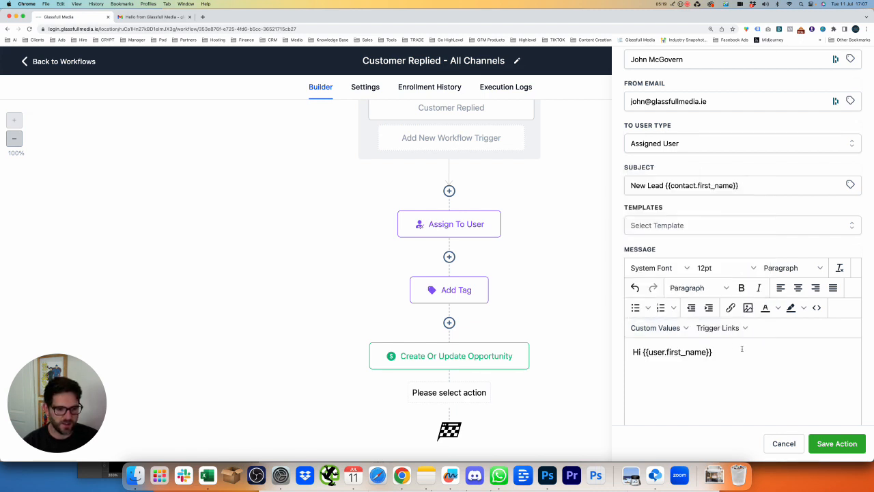
type(",")
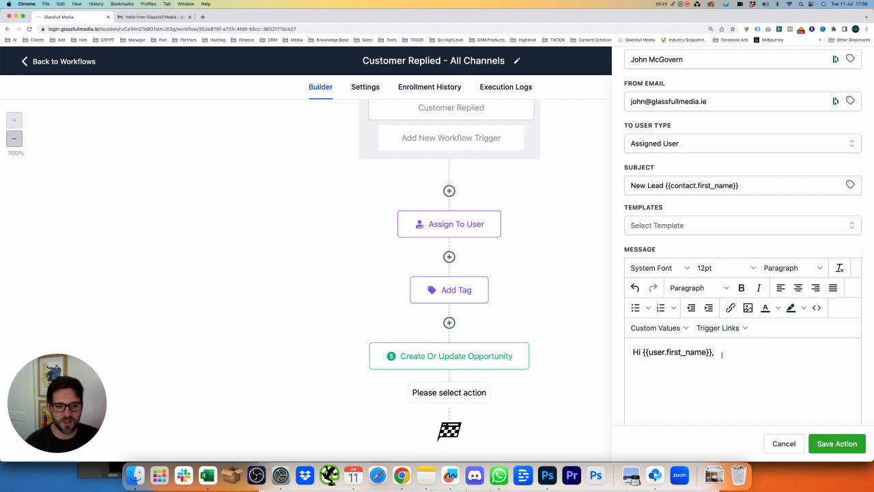
left_click_drag(716, 355, 626, 352)
left_click(655, 371)
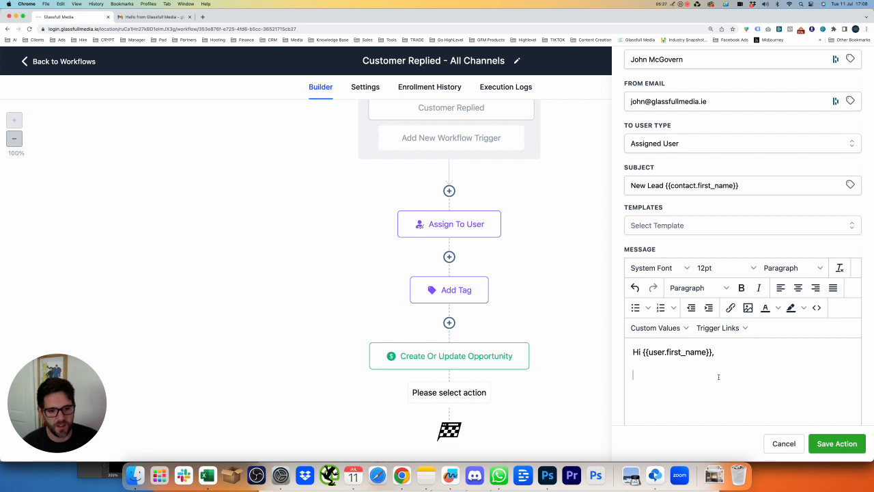
Add the line 'Here is a new lead for you.' below the greeting
type("hERE")
key("BackSpace")
key("BackSpace")
key("BackSpace")
key("BackSpace")
type("Here ")
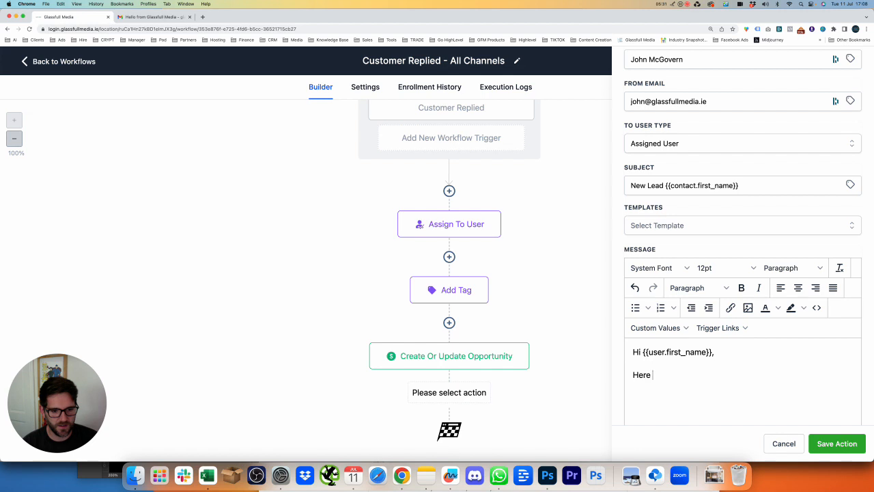
type("is a new lead")
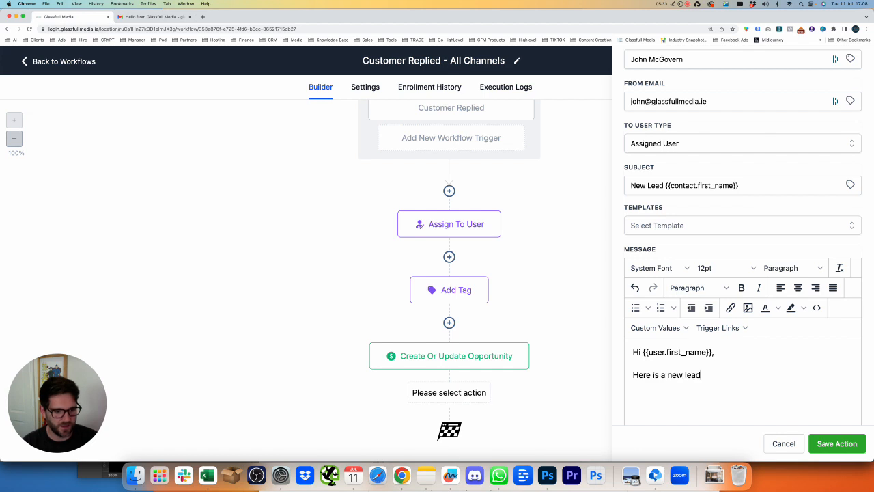
type(" for you.")
key("Return")
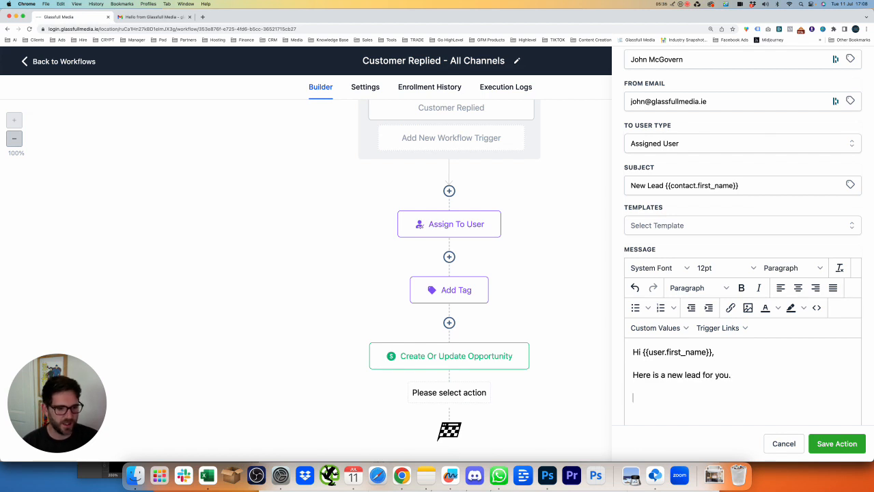
Add 'Full Name:' and 'Message:' label lines to the body
type("First:")
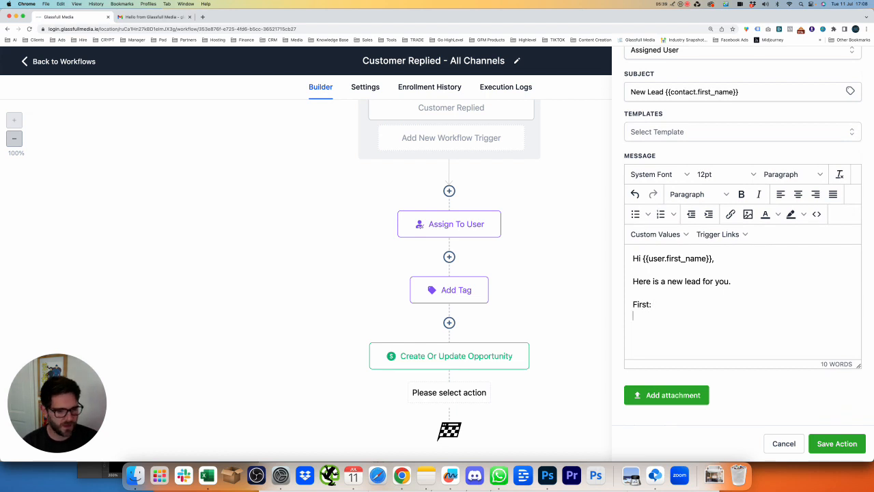
type("Last Name")
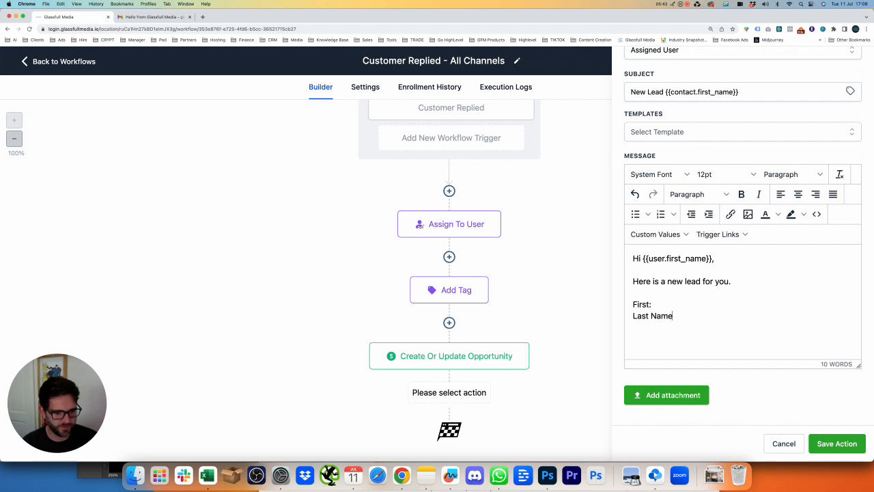
key("Return")
key("shift+Home")
key("shift+Up")
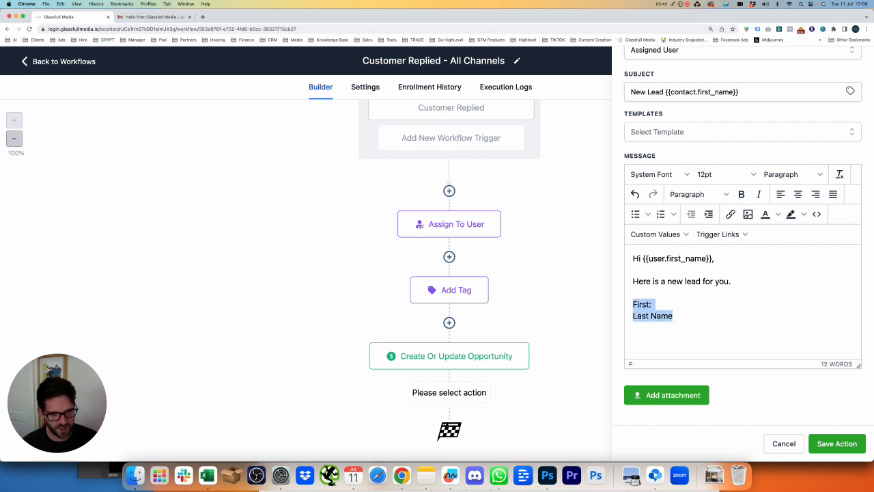
type("Full Name:")
key("Return")
type("Message:")
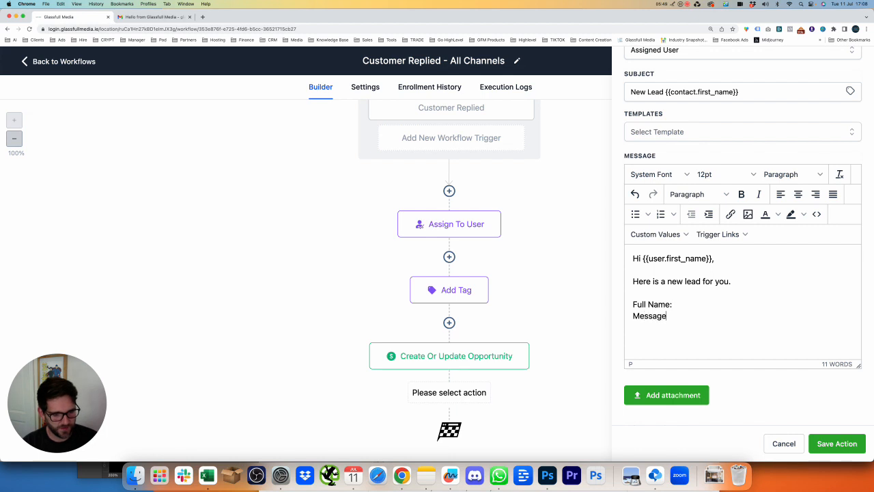
Insert the contact's full name and incoming message body placeholders into the notification message
left_click(668, 235)
mouse_move(675, 254)
left_click(724, 254)
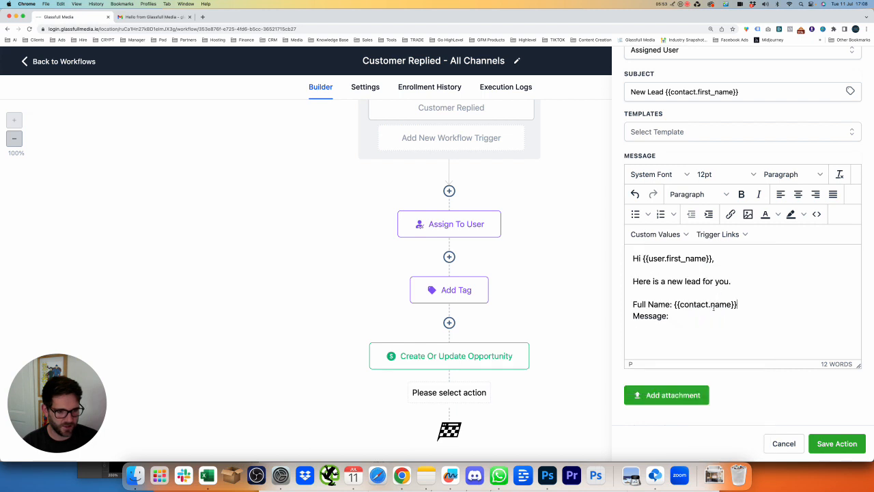
left_click(654, 234)
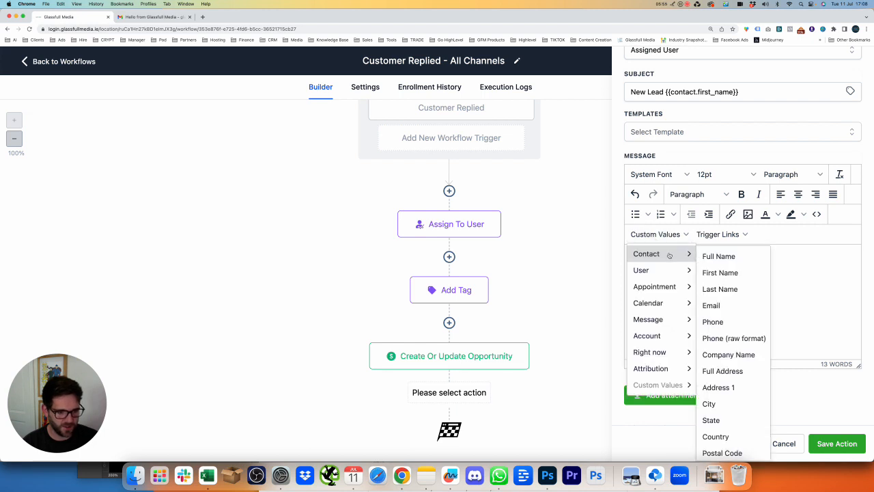
mouse_move(673, 270)
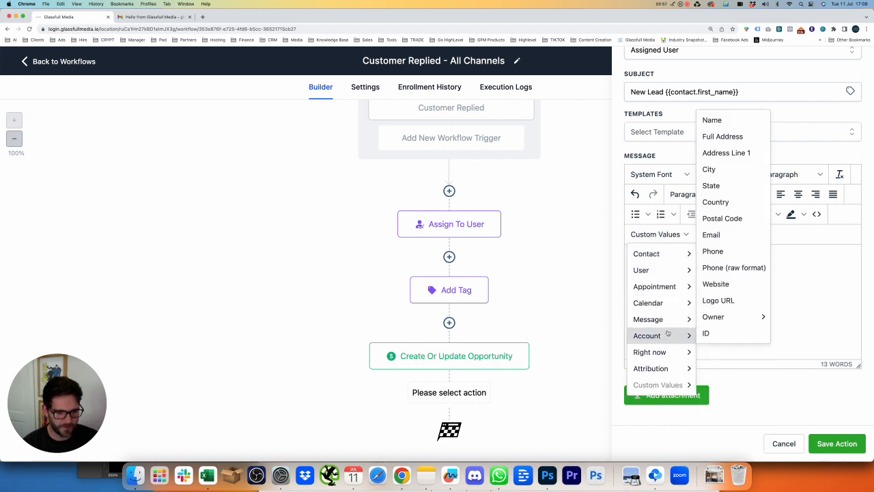
mouse_move(663, 319)
left_click(721, 322)
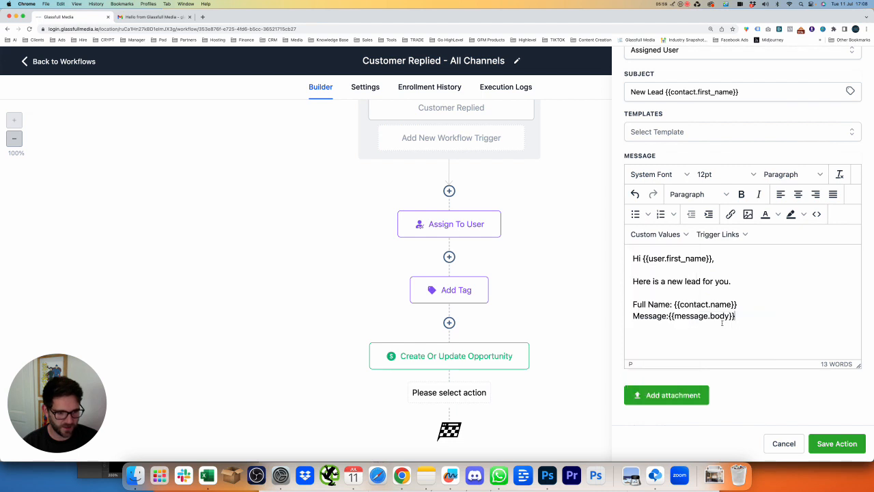
Add blank lines after the Message and Full Name lines
left_click(669, 316)
left_click(755, 316)
key("Return")
left_click(655, 234)
mouse_move(676, 254)
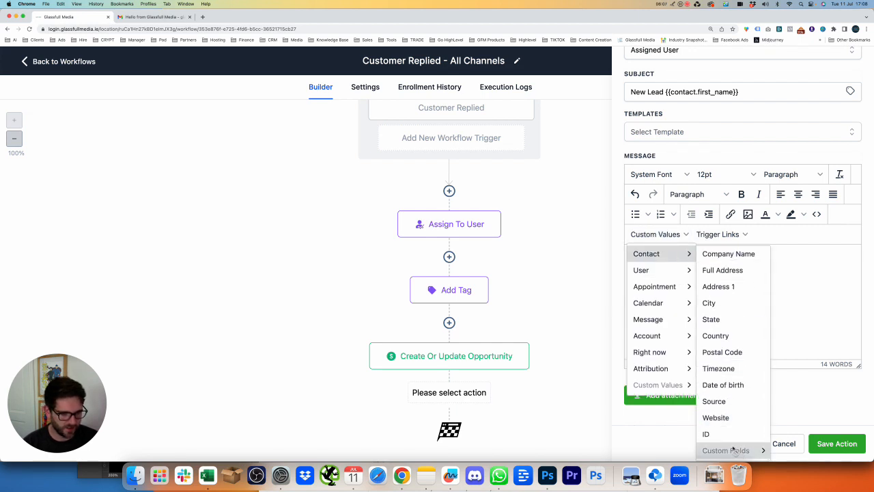
scroll(727, 319, "up", 3)
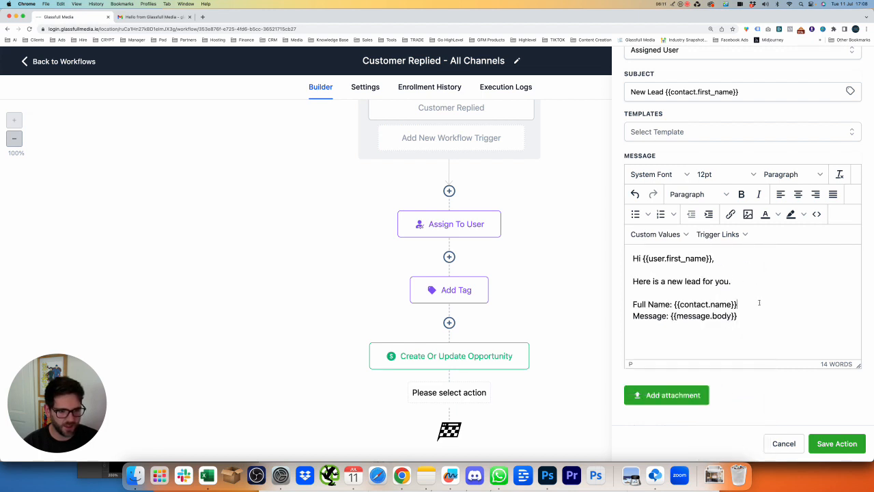
key("Return")
key("Return")
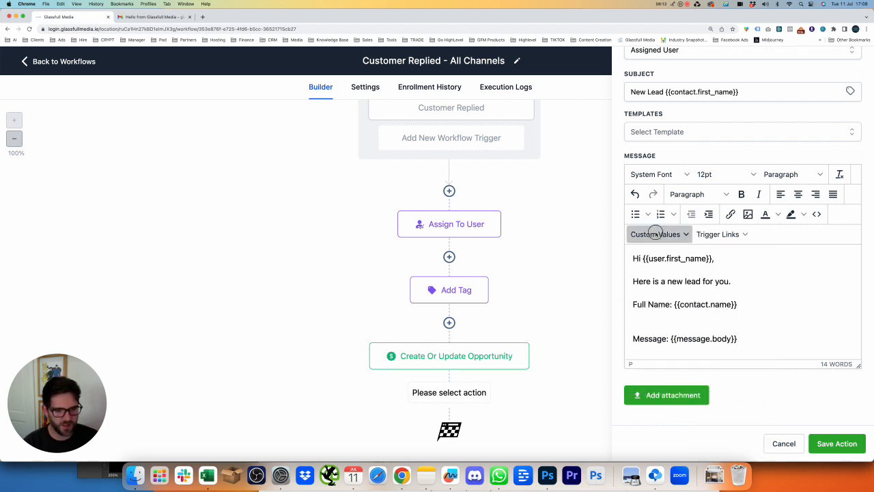
Insert the contact's email and phone placeholders, labelled 'Email:' and 'Phone:'
left_click(655, 234)
mouse_move(666, 254)
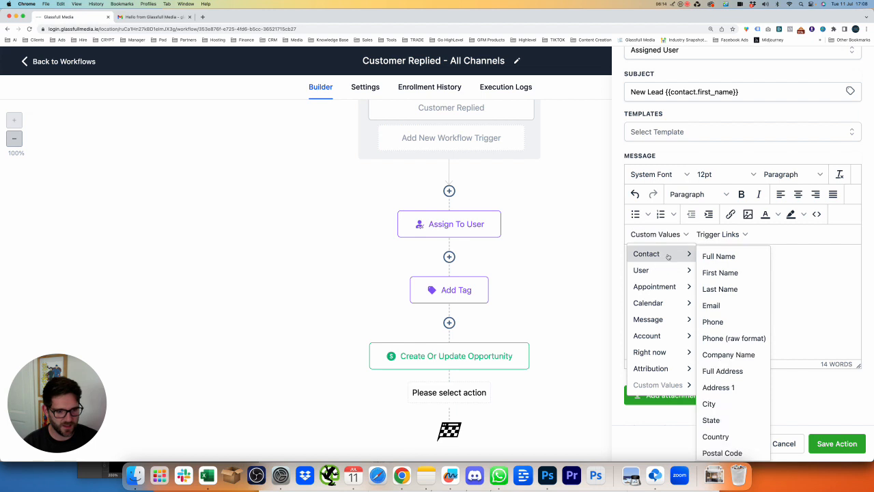
left_click(711, 305)
left_click(655, 234)
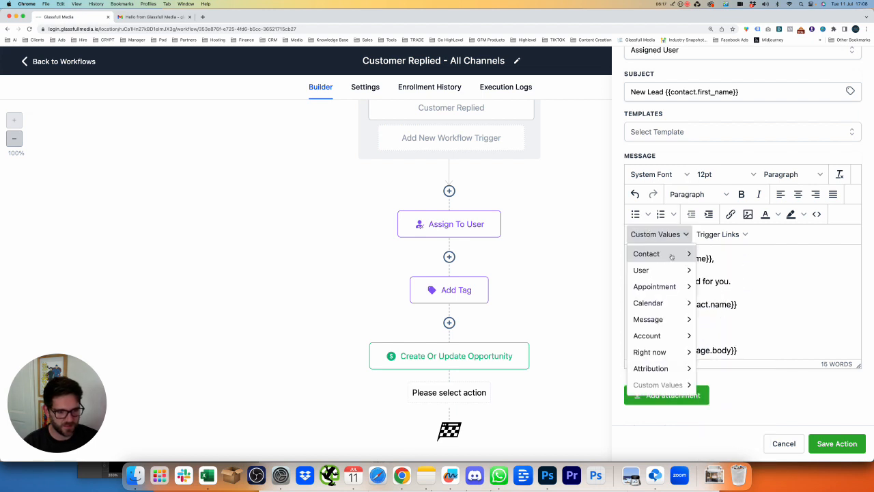
mouse_move(647, 254)
left_click(713, 322)
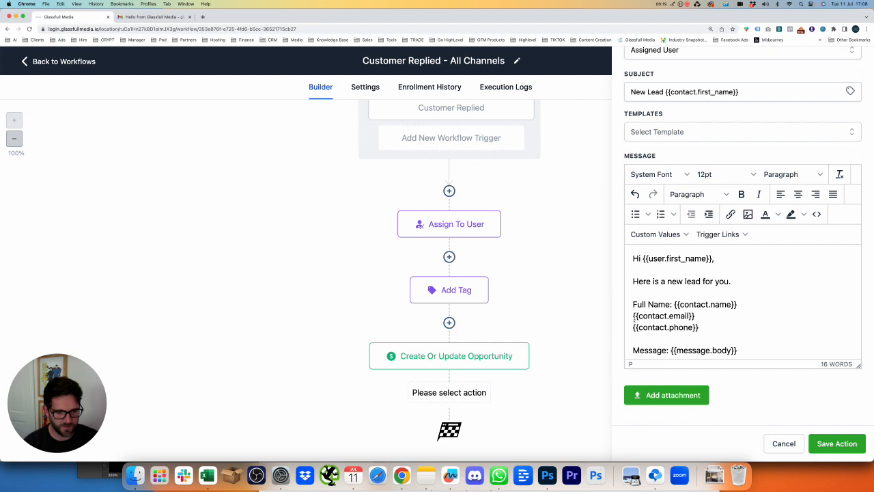
type("Email:")
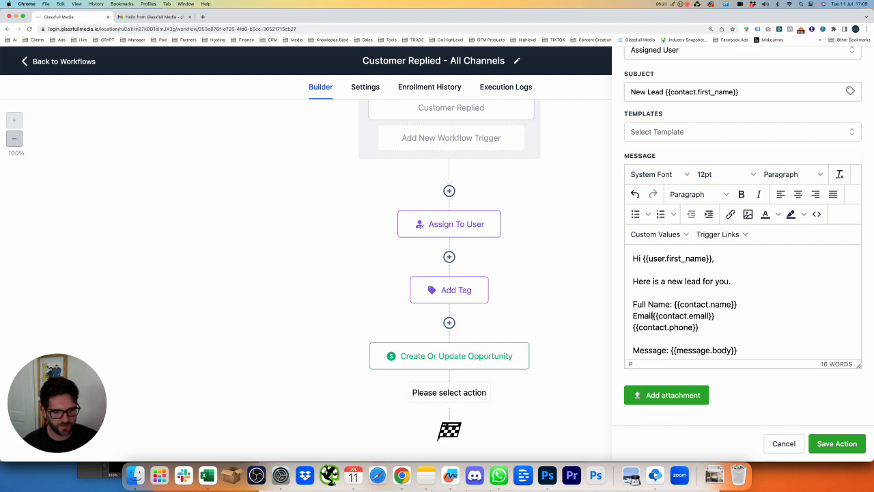
left_click_drag(632, 327, 655, 327)
key("Left")
type("Phone:")
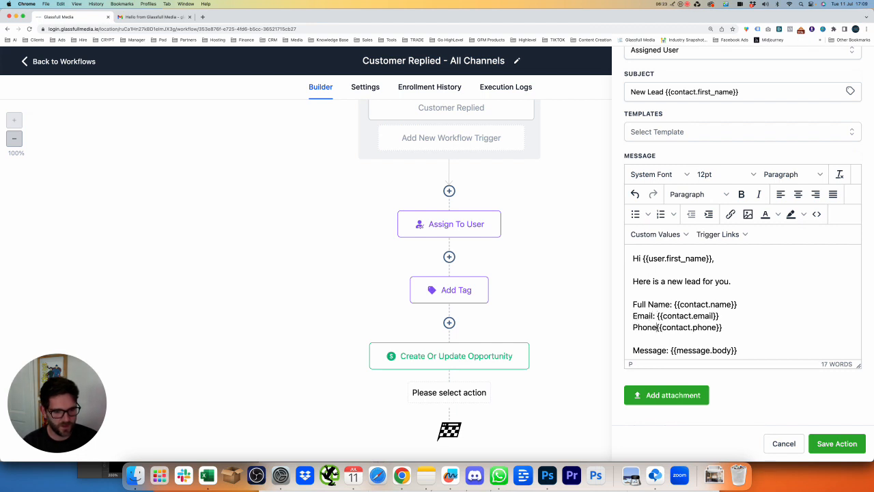
Remove the blank line before Message and add a closing line 'Call them'
key("Down")
key("BackSpace")
key("Down")
key("Down")
key("Return")
key("Return")
type("Call them.")
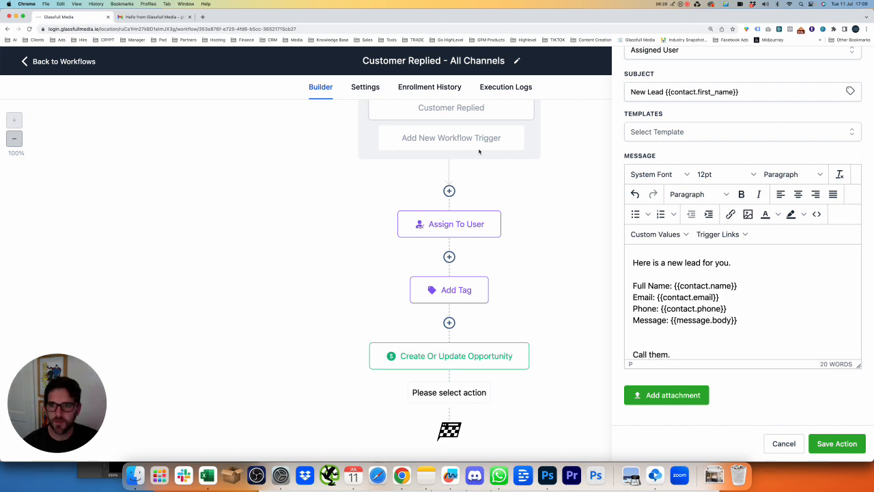
Append 'or respond to them from login.glassfullmedia.ie' to the closing line
left_click(437, 30)
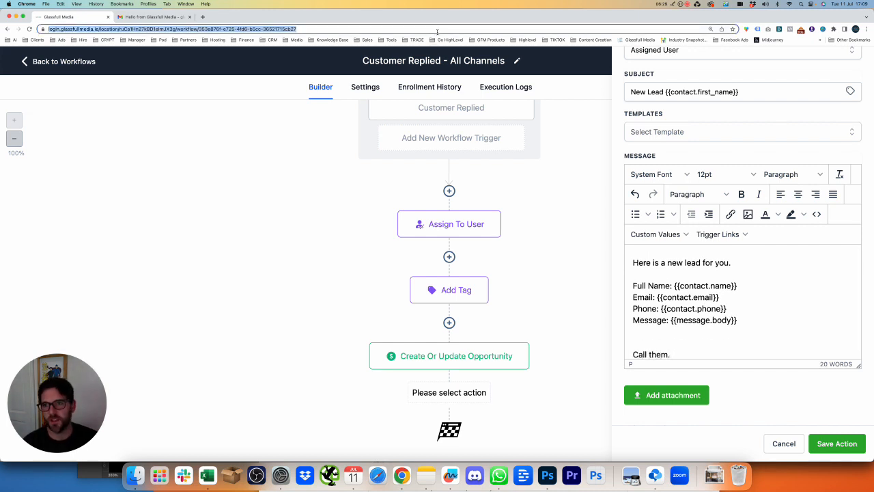
type("log")
key("super+a")
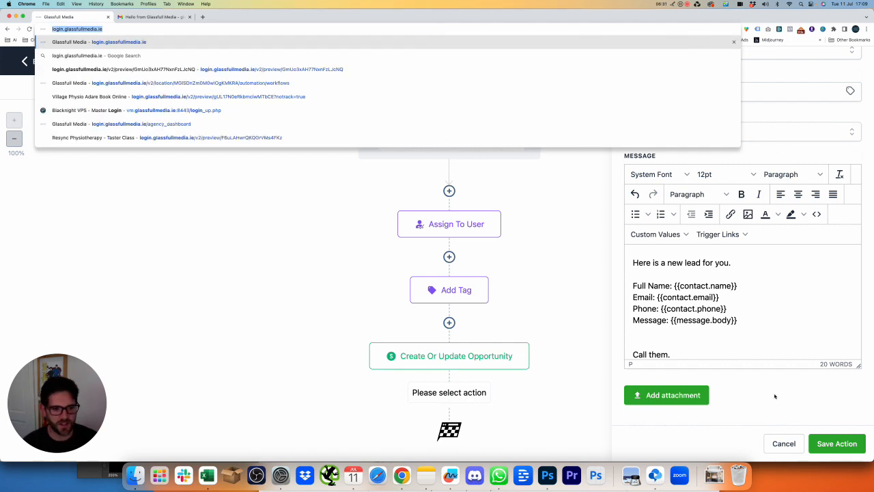
left_click(702, 357)
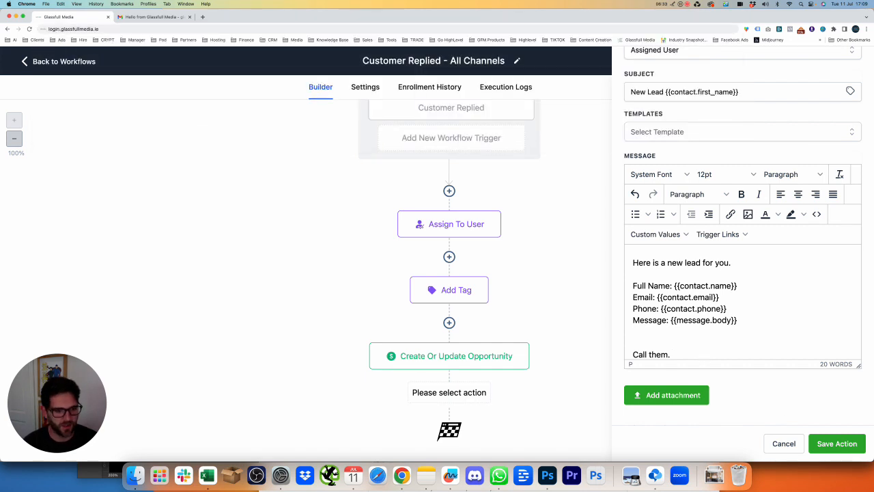
type("or respo")
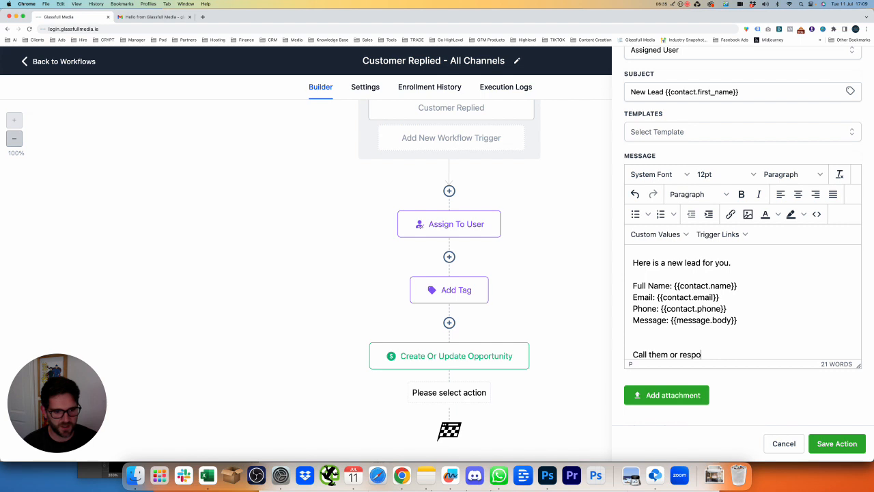
type("nd to them from ")
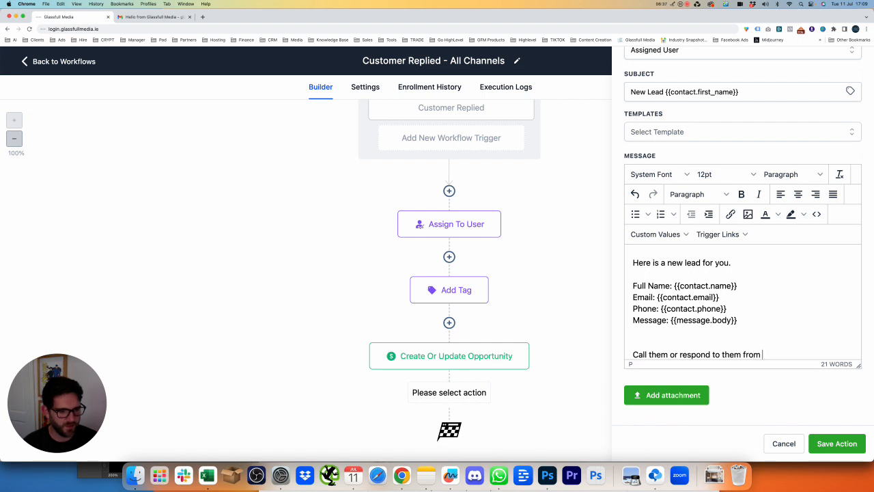
type("login.glassful")
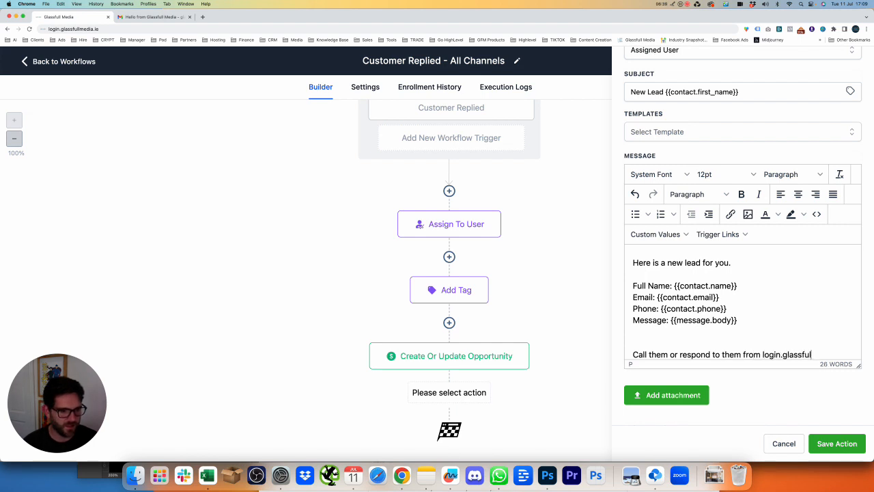
type("lmedia.ie")
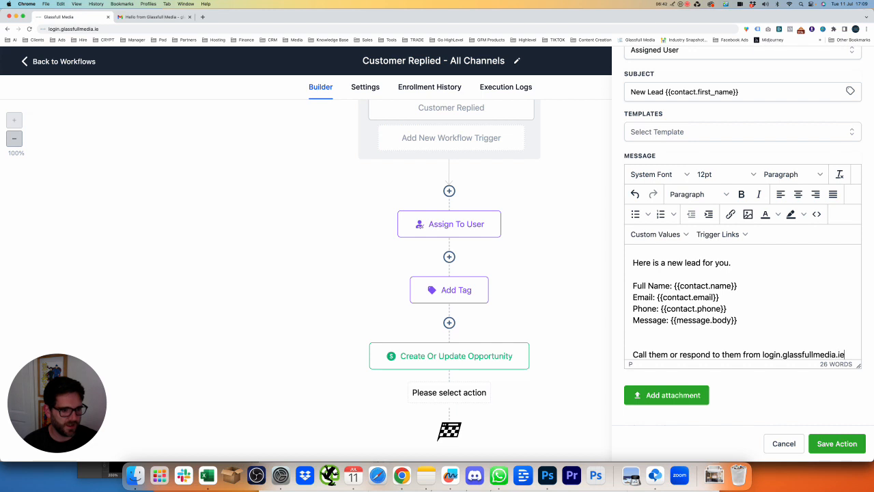
Add the text 'Contact them' above the closing line
scroll(702, 351, "down", 1)
left_click(684, 330)
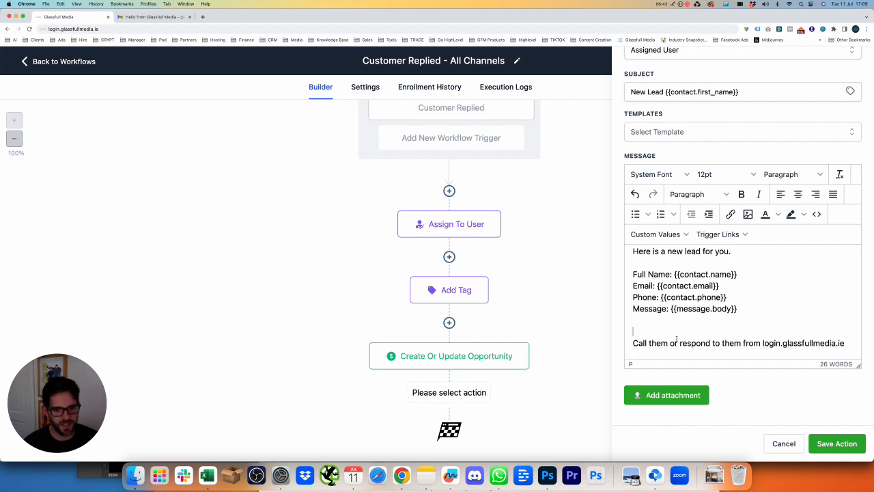
scroll(672, 332, "up", 2)
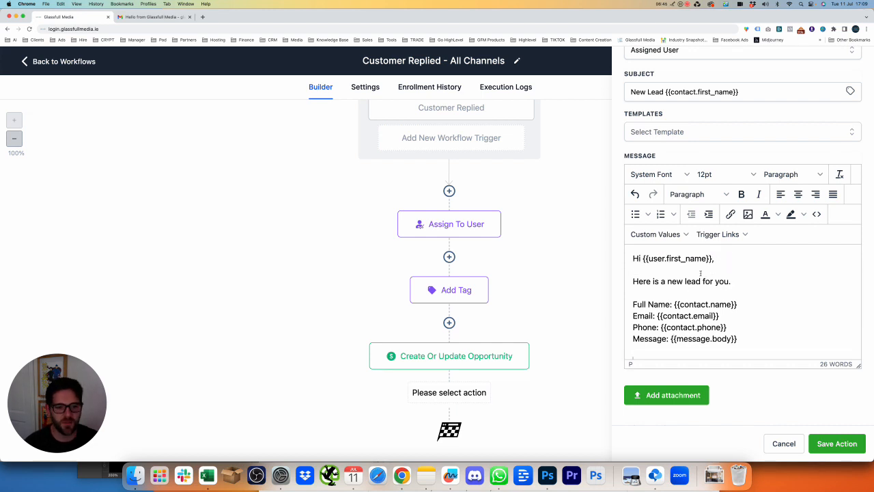
left_click_drag(654, 258, 733, 292)
left_click(749, 289)
scroll(753, 276, "down", 4)
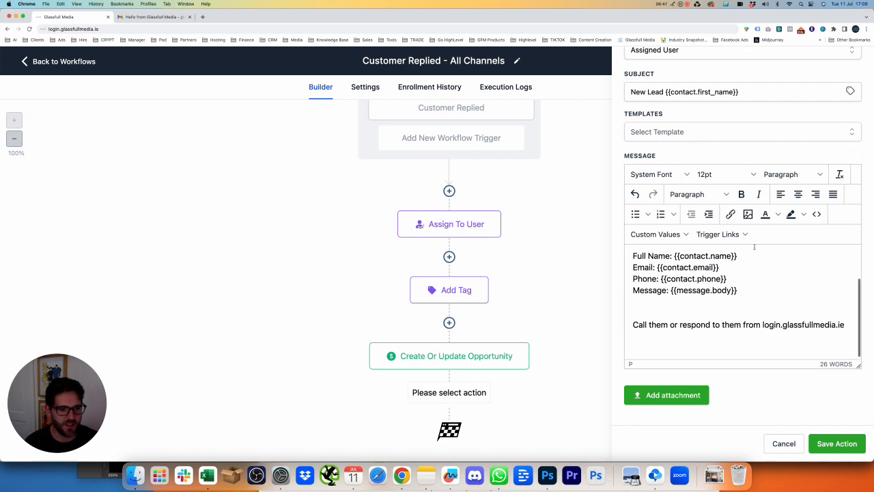
scroll(752, 256, "up", 2)
type("Conta")
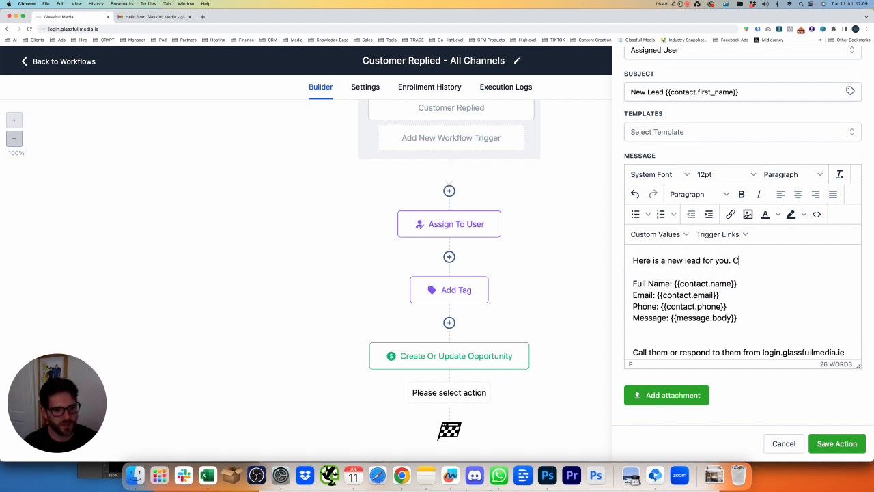
key("BackSpace")
key("BackSpace")
key("BackSpace")
type("act them.")
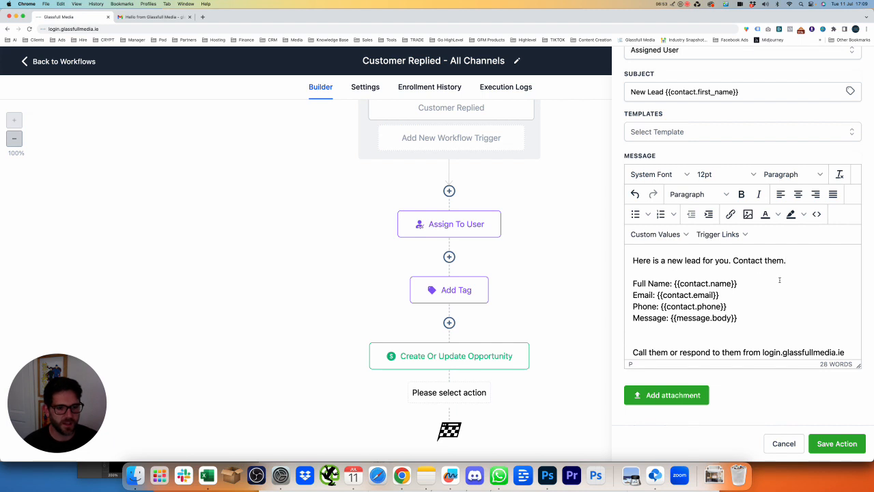
Remove the extra blank line around the login link and save the notification action
scroll(779, 280, "down", 2)
left_click_drag(739, 270, 633, 274)
left_click(633, 270)
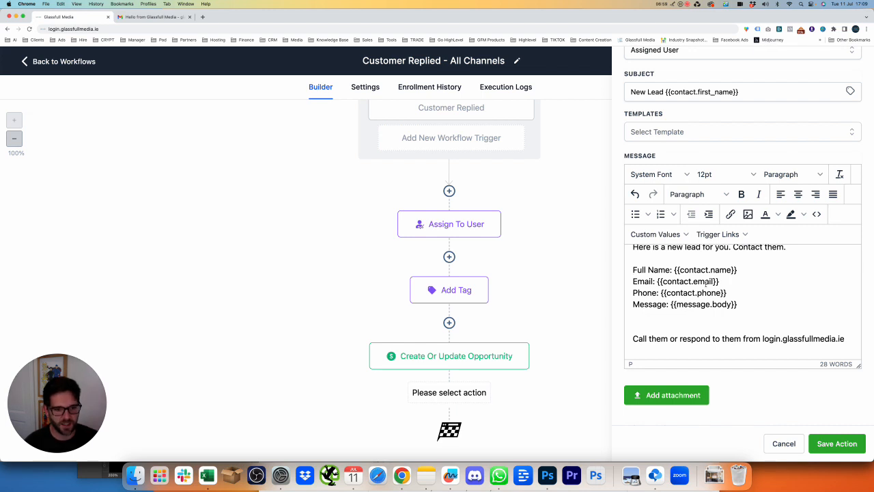
left_click(762, 339)
scroll(751, 314, "down", 1)
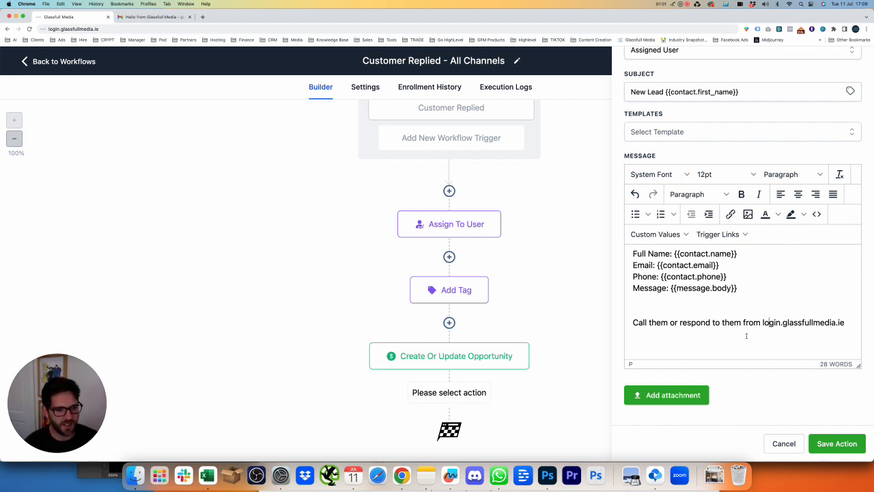
left_click_drag(633, 324, 763, 322)
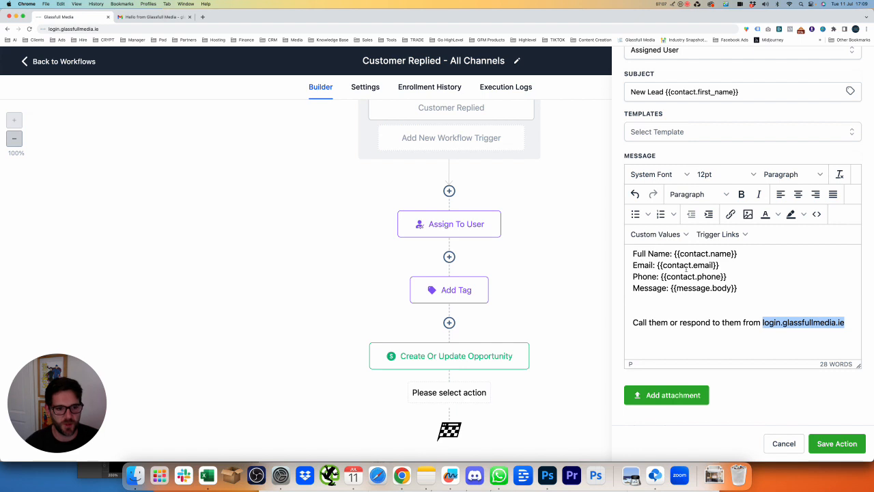
left_click(819, 329)
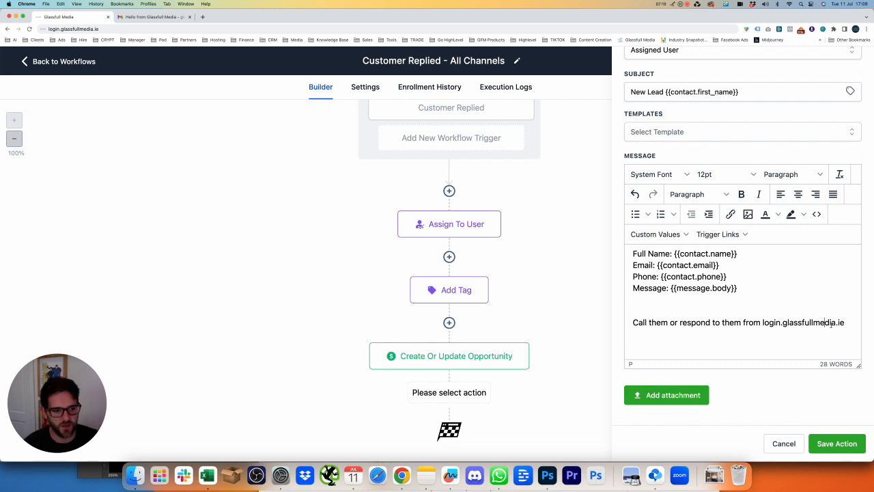
left_click(770, 308)
key("BackSpace")
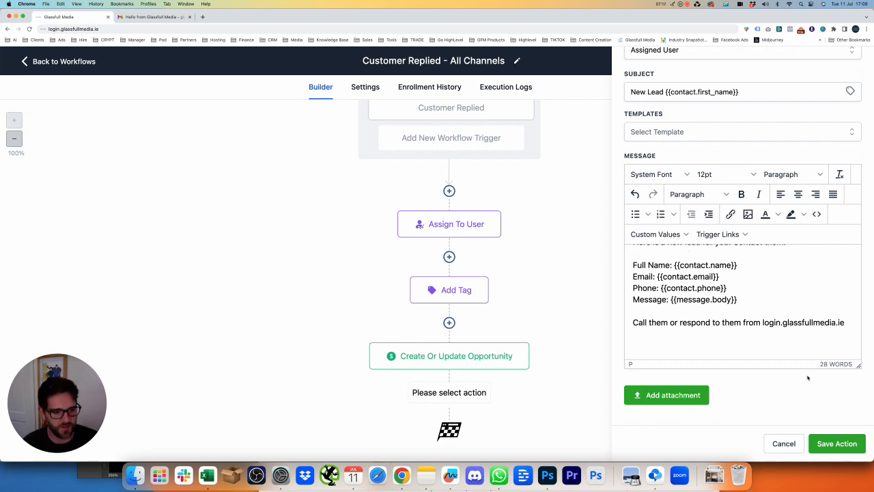
left_click(837, 443)
Rename the notification step to 'Internal Notification - email' and save it
scroll(528, 285, "down", 2)
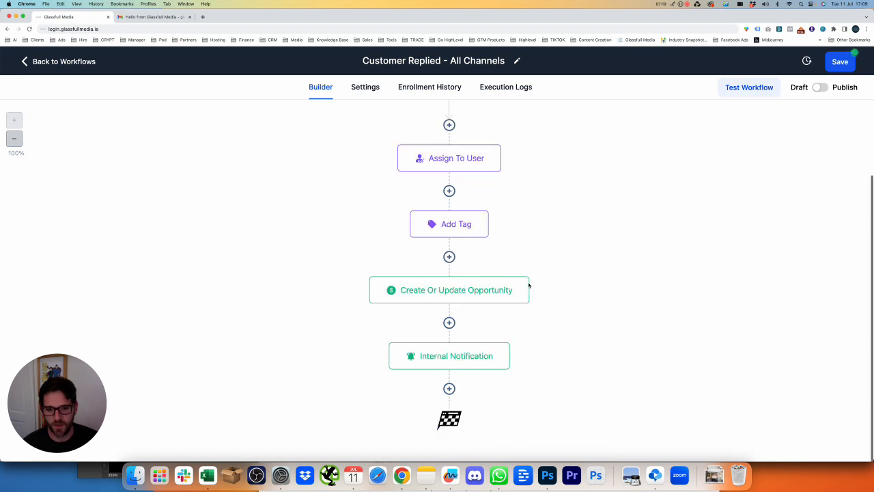
left_click(505, 346)
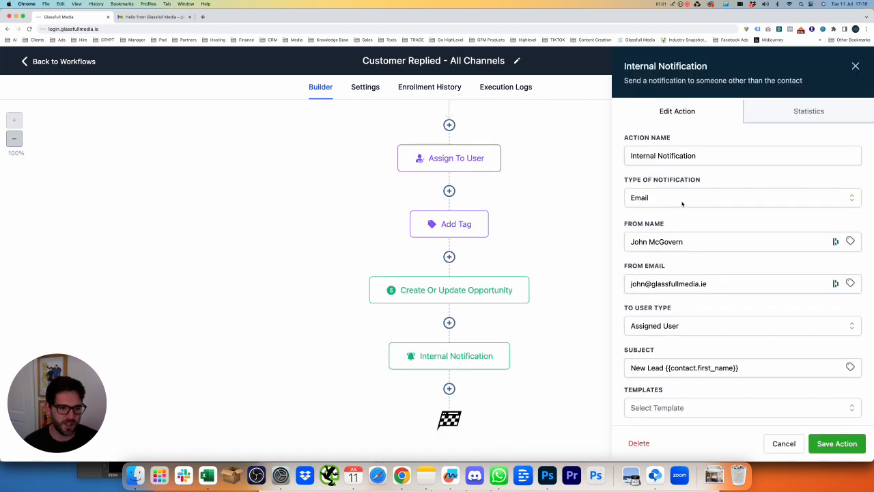
left_click(721, 156)
type("- email")
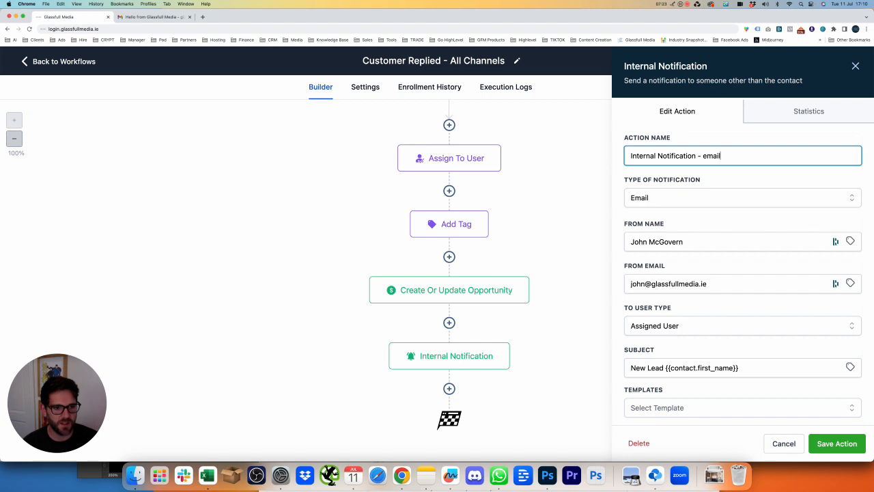
left_click(837, 443)
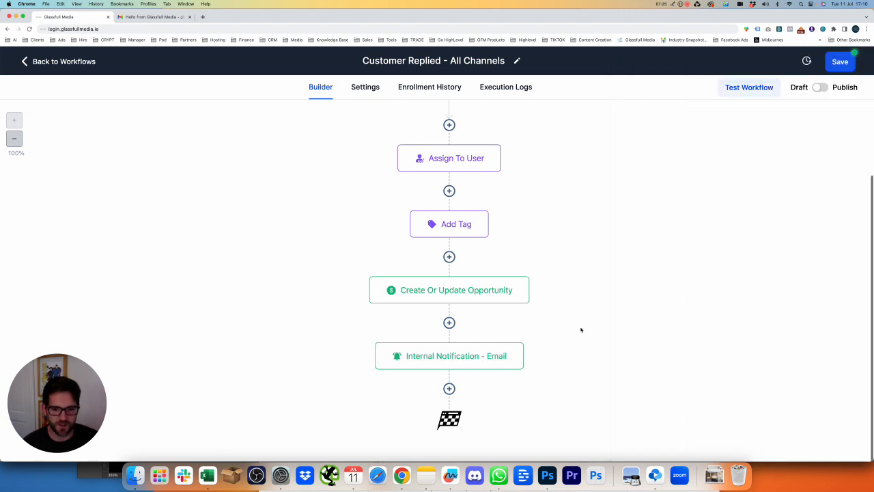
Add a new step below the notification and search the actions for 'ema'
left_click(449, 388)
type("ema")
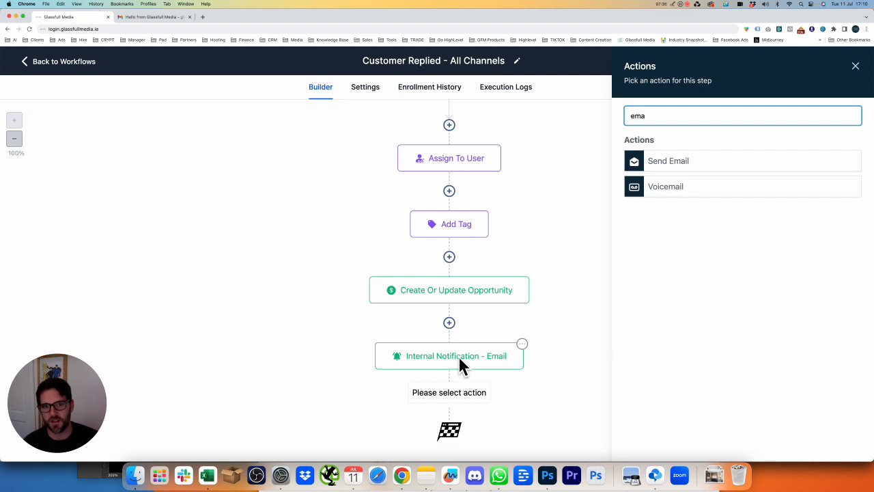
Choose Send Email and enter the sender's name and sender e-mail address
left_click(673, 162)
left_click(661, 192)
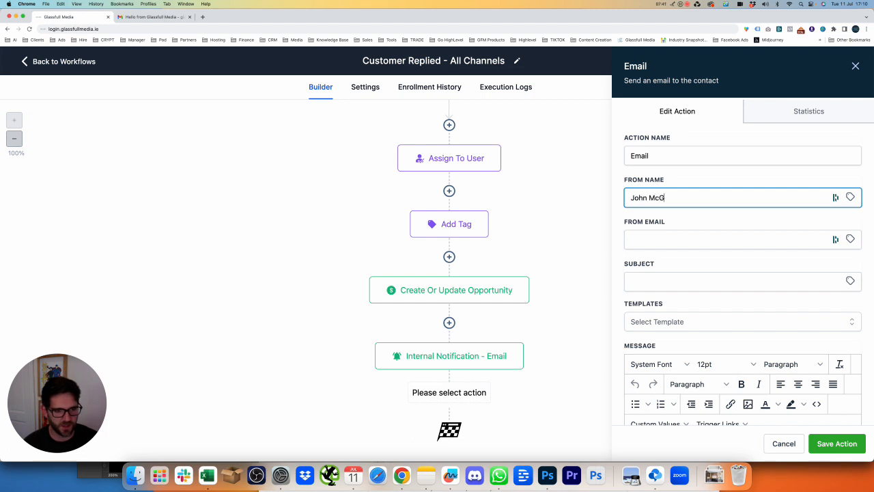
key("Tab")
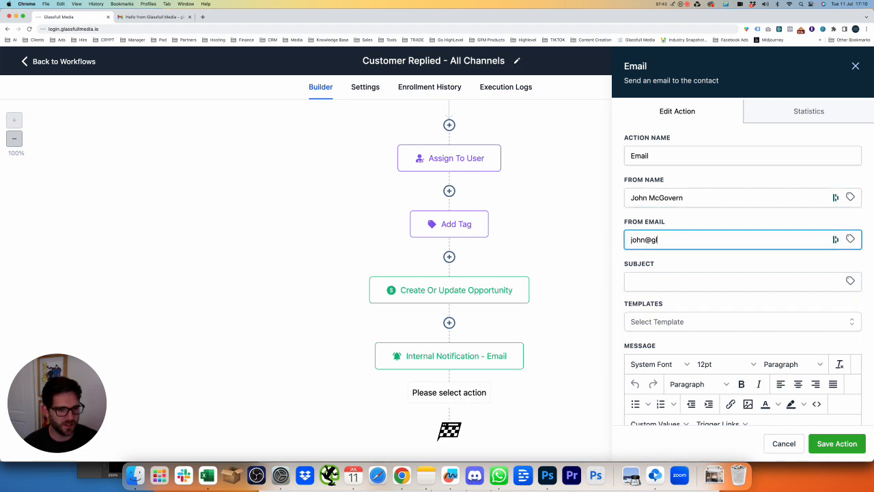
key("Tab")
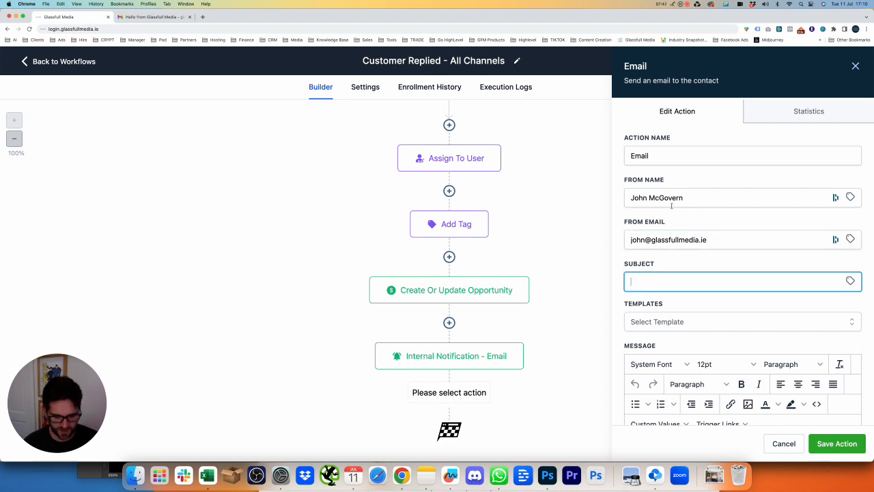
Set the subject to 'Contact Confirmed' followed by the contact's first name merge field
type("Contact C")
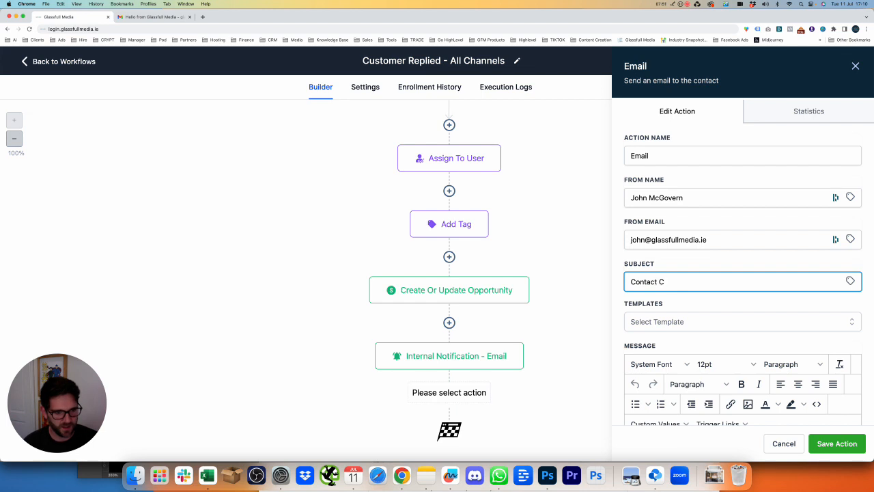
key("super+a")
key("Right")
type("onfirmed")
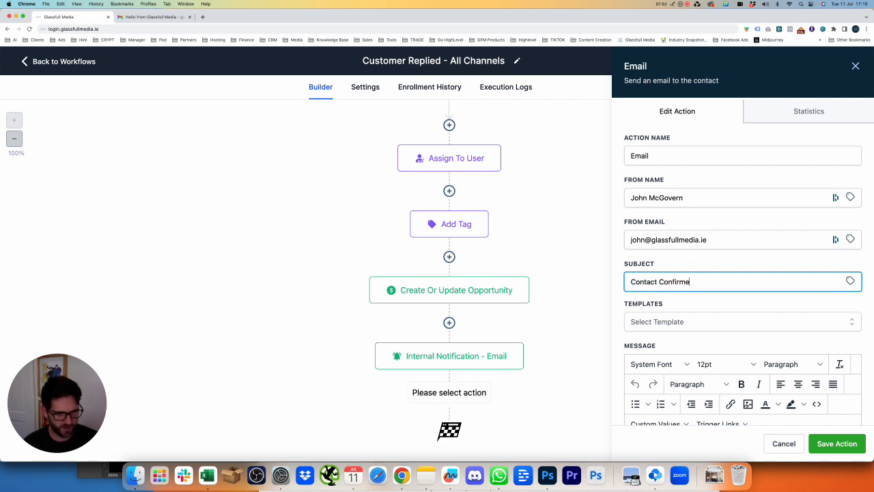
left_click(852, 279)
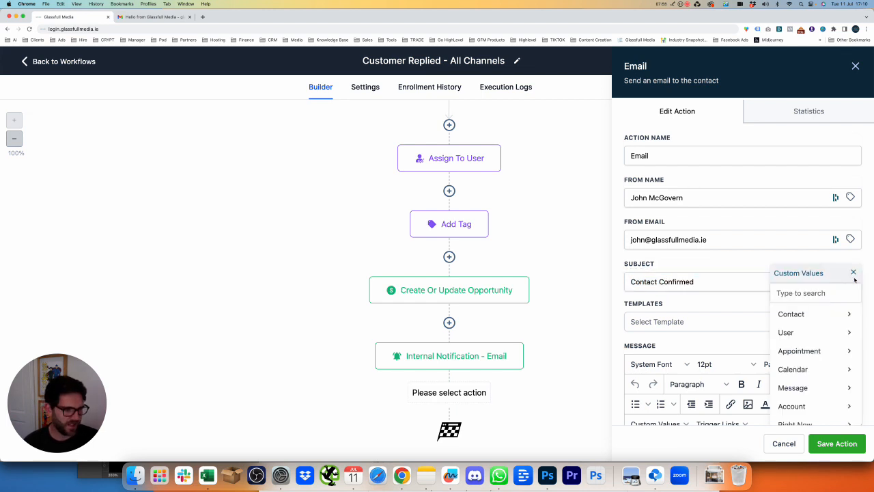
left_click(806, 314)
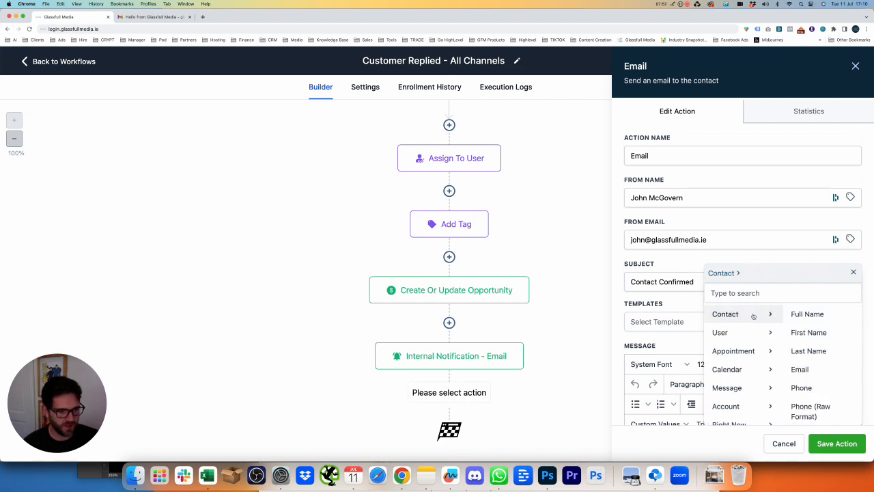
left_click(805, 332)
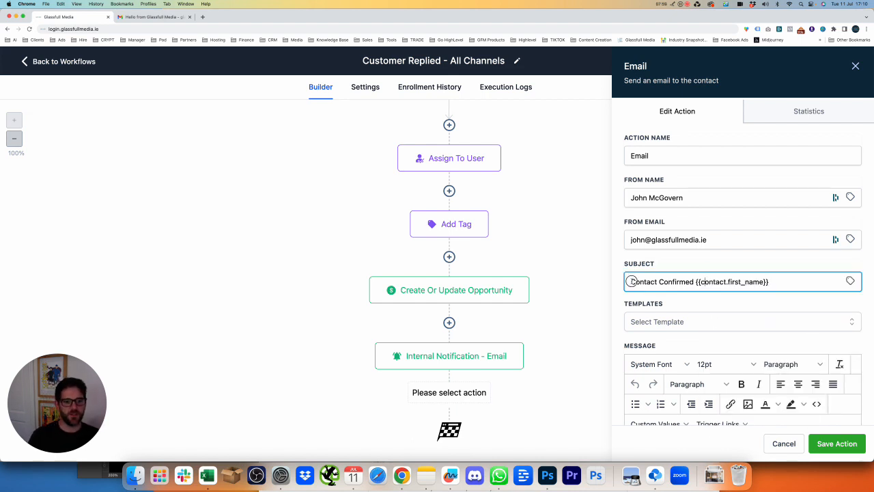
left_click_drag(628, 281, 800, 281)
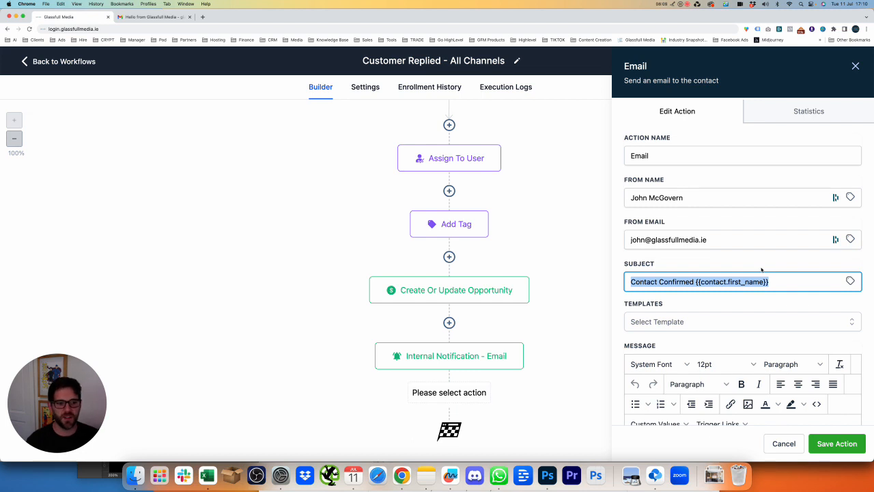
scroll(746, 282, "down", 5)
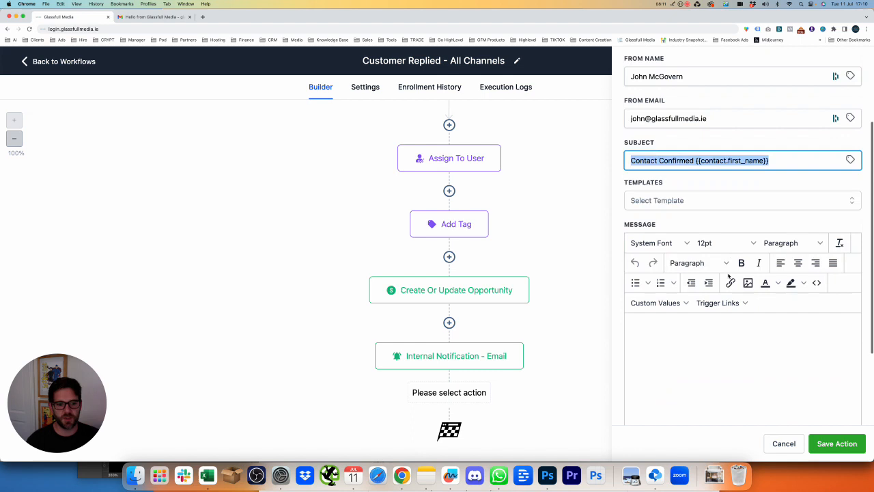
Start the body with 'Hi {first name},' and 'Thank you for getting in touch.'
left_click(732, 273)
type("Hi")
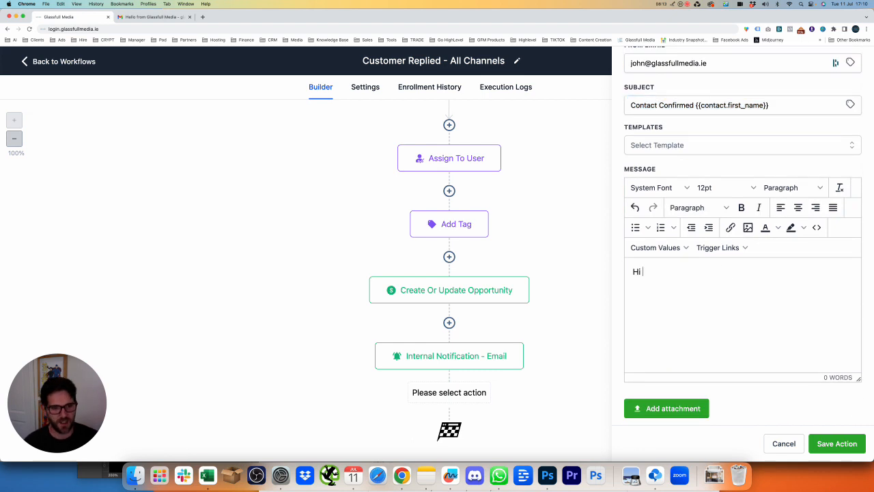
left_click(666, 247)
mouse_move(652, 267)
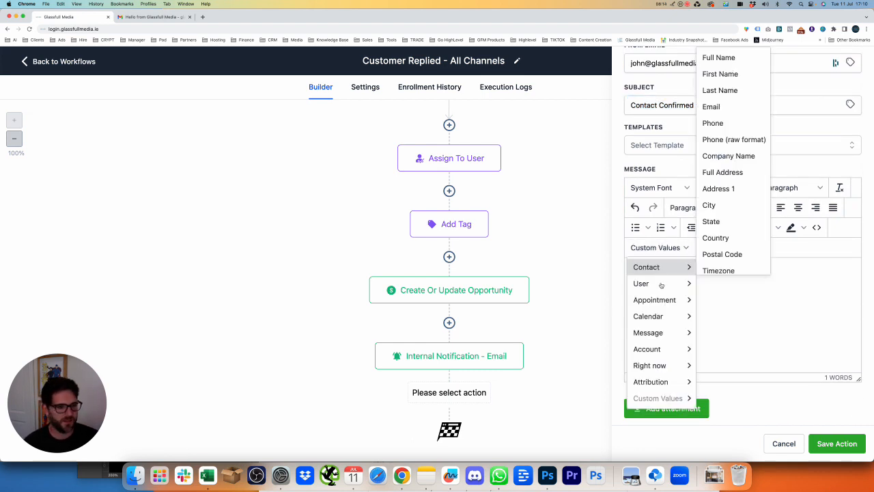
left_click(722, 71)
type(",")
key("Return")
type("Than")
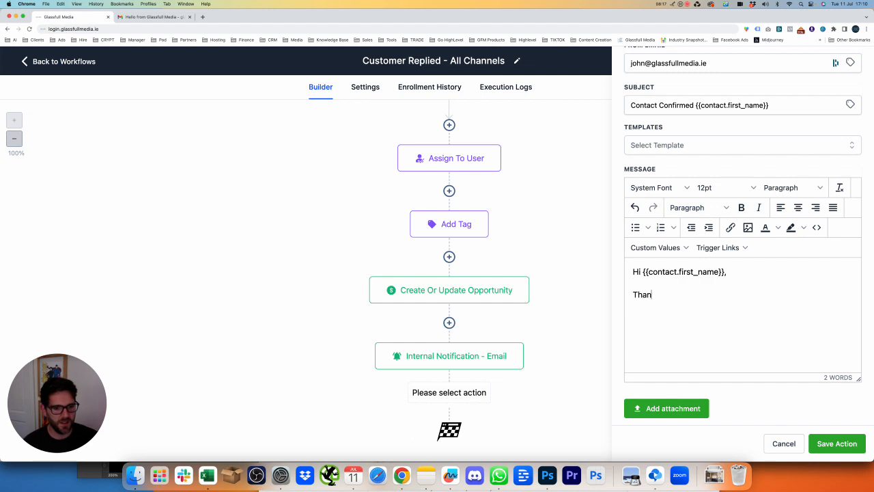
type("k you for getti")
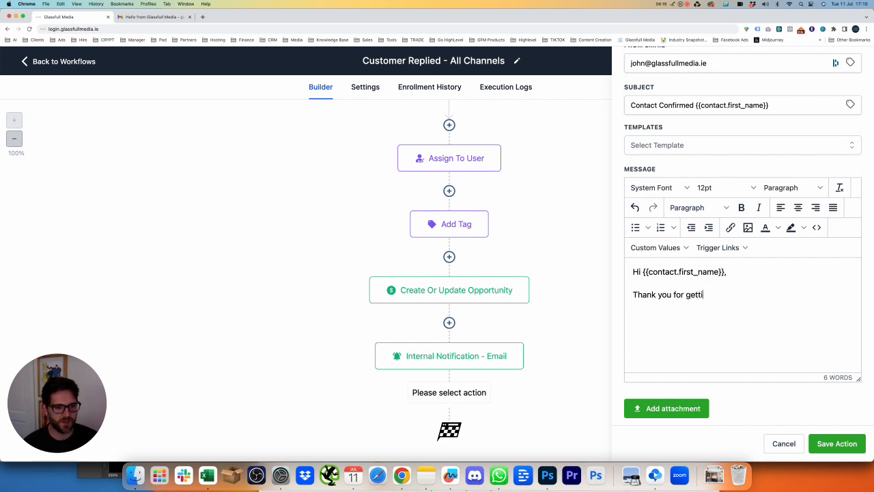
type("ng in touch.")
Add the promise of a reply within 24 hours and a 'Kind Regards' sign-off with the sender's name
key("Return")
type("O")
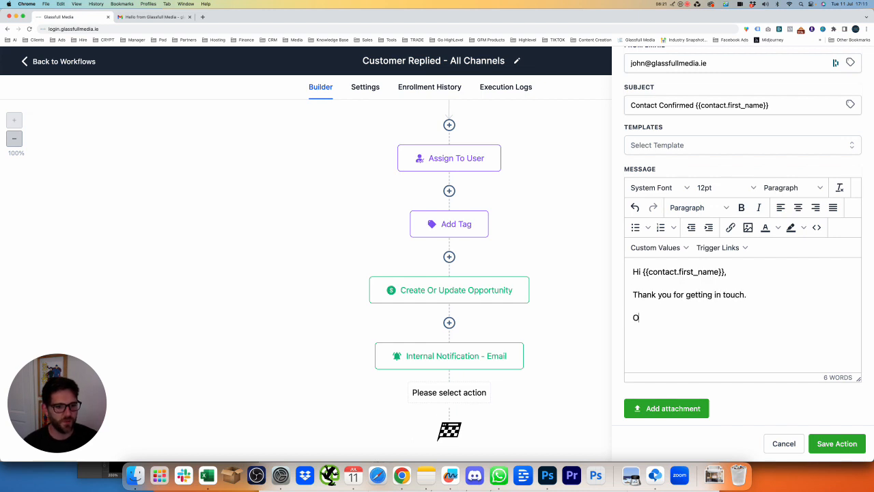
type("ne of our staff ")
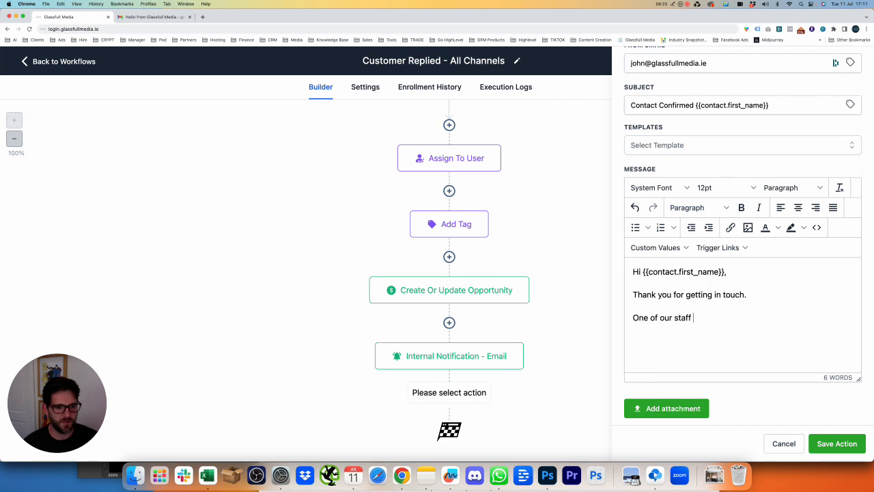
type("members will ")
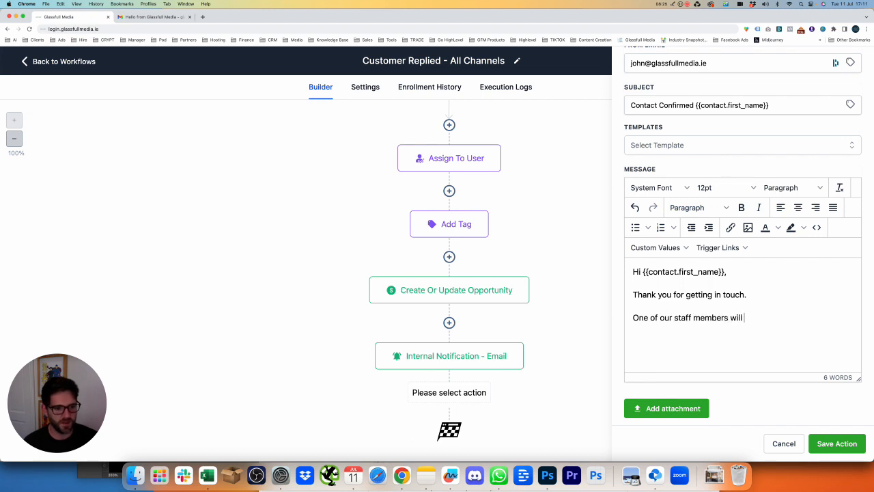
type("get back in touch w")
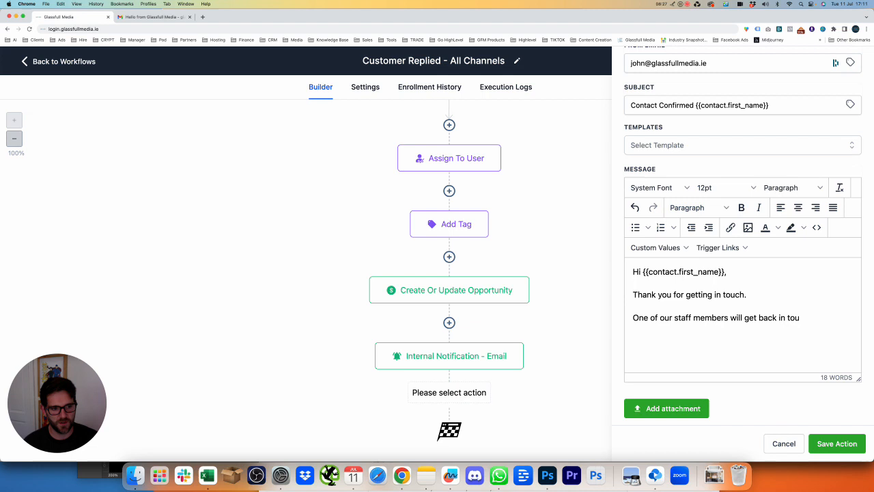
type("ith you withi")
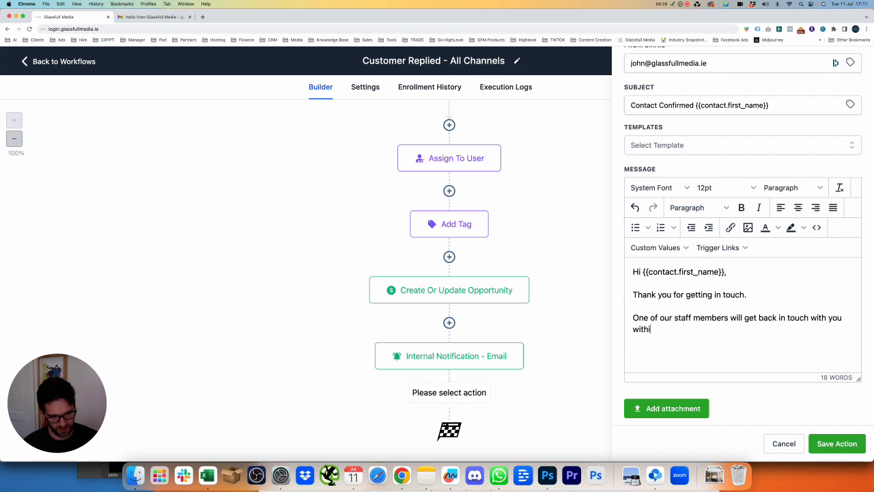
type("n the next 24")
key("BackSpace")
type("4 hours.")
key("Return")
type("Kind Regards")
key("shift+Return")
type("John")
Add a paragraph asking the contact to fill in the questionnaire about their needs
left_click(728, 318)
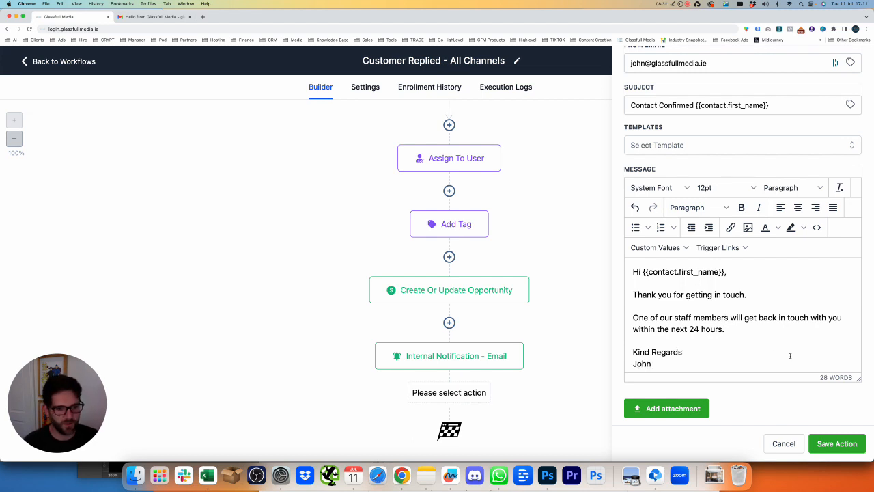
scroll(747, 328, "down", 1)
left_click(748, 326)
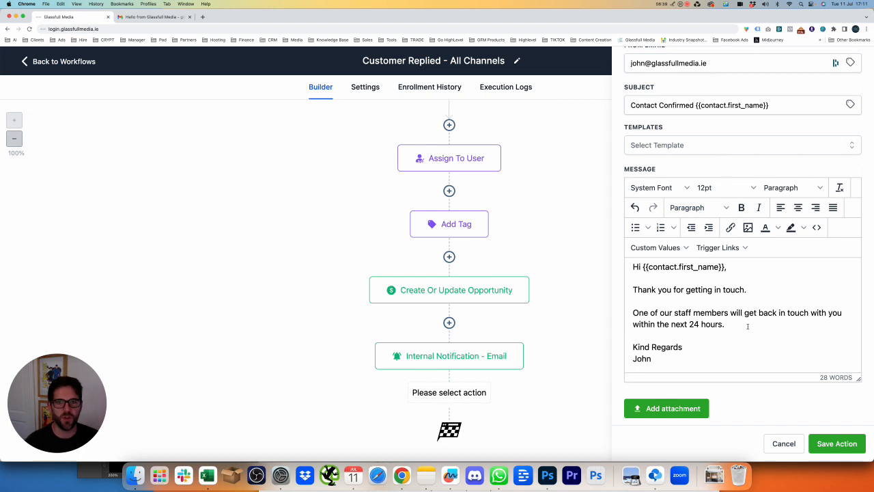
key("Return")
key("Return")
type("Pl")
key("BackSpace")
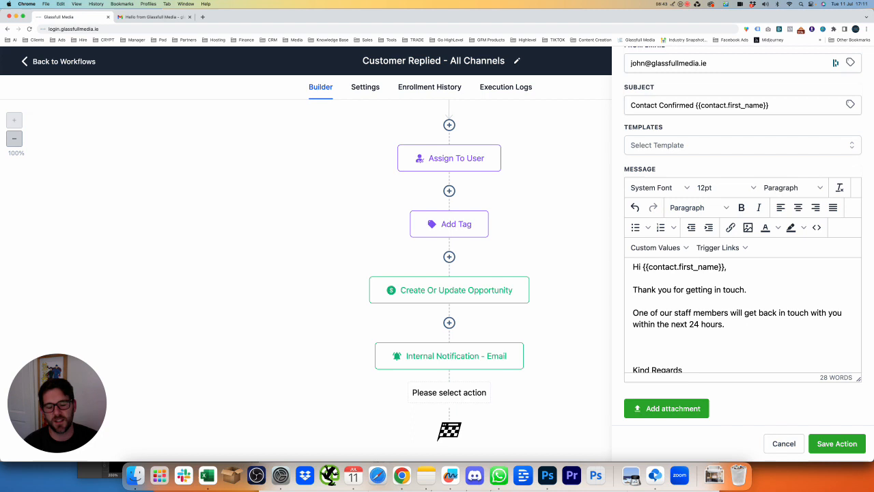
type("Can you please ")
type("fill in the fo")
type("rm")
key("BackSpace")
key("BackSpace")
key("BackSpace")
key("BackSpace")
key("BackSpace")
type("q")
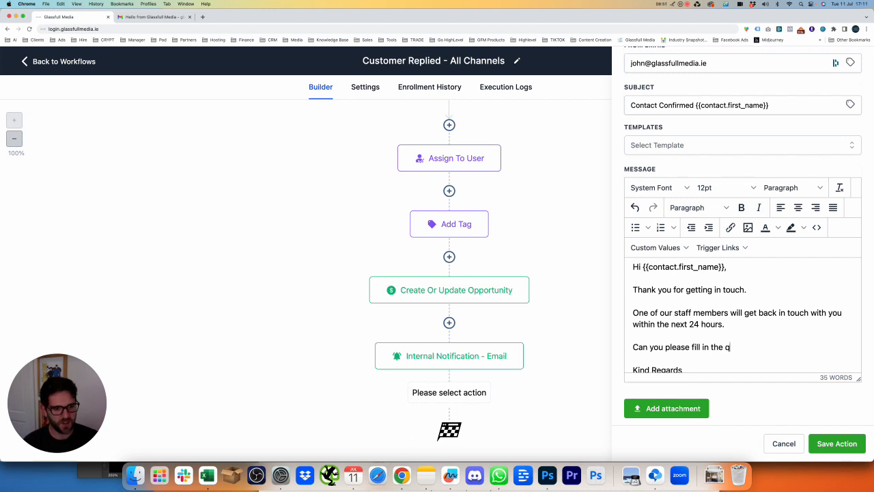
type("uestionnaire ")
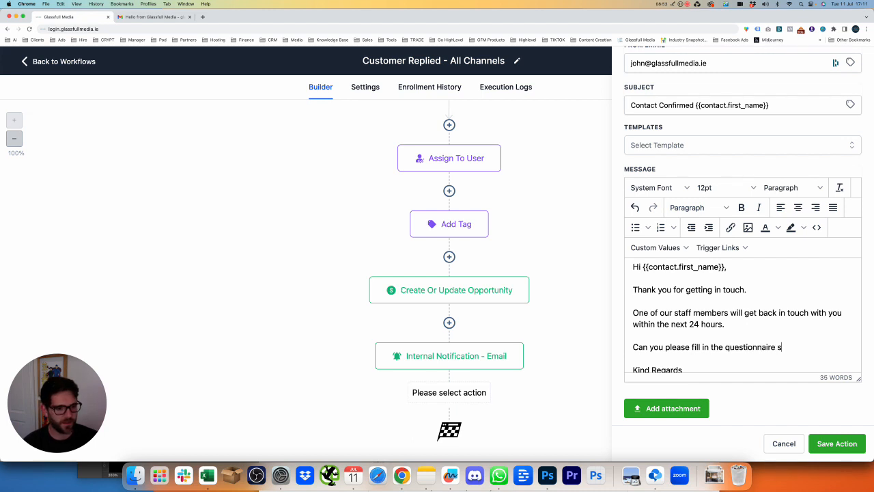
type("to give us more informatiuon about your needs.")
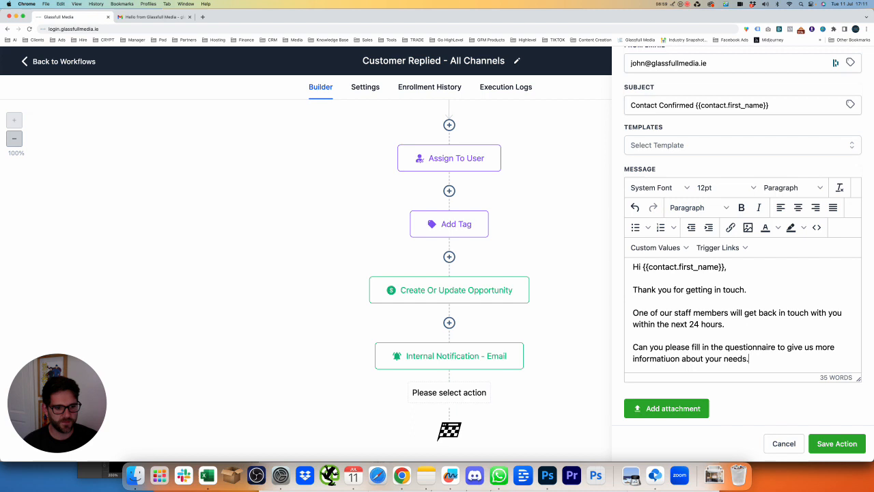
Correct the misspelling of 'information' and save the email step
left_click(675, 359)
key("BackSpace")
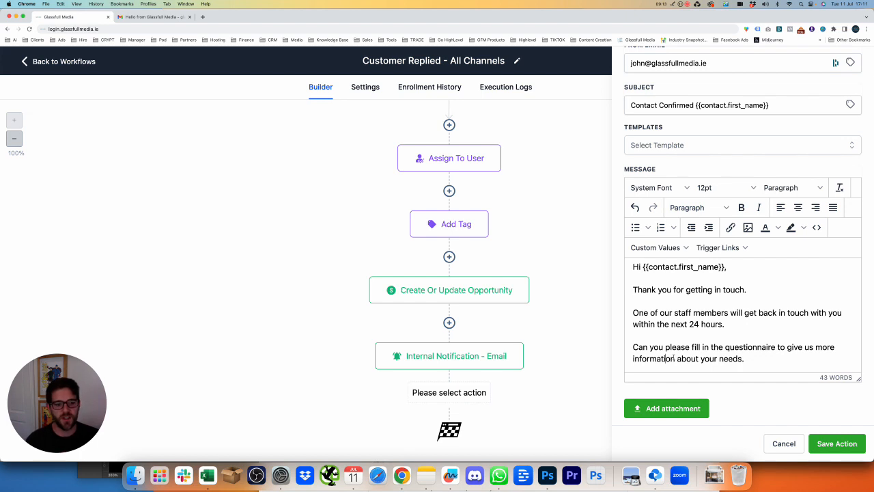
scroll(733, 330, "down", 1)
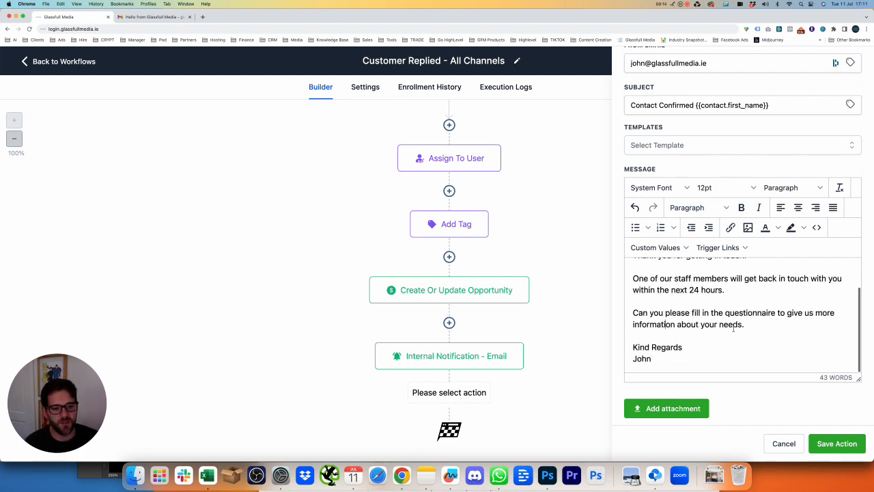
left_click(836, 443)
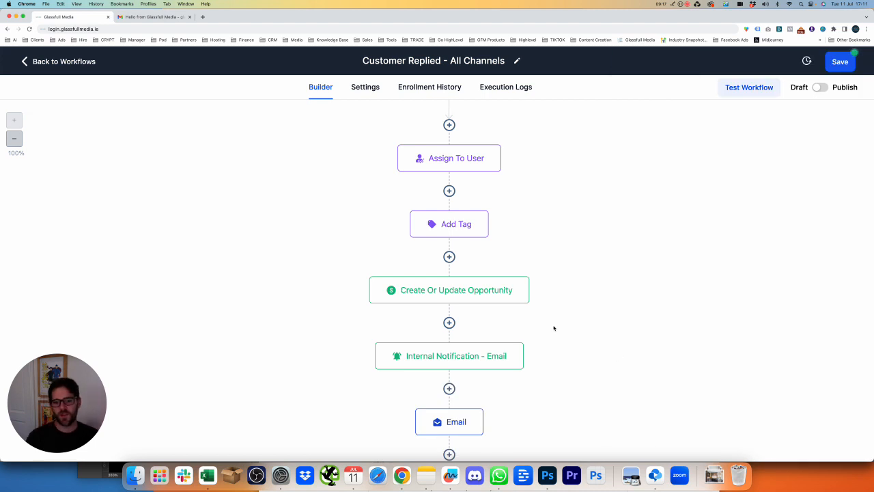
Add a Wait step of 4 days below the email and save it
scroll(554, 329, "down", 2)
left_click(449, 390)
type("wak")
key("BackSpace")
type("it")
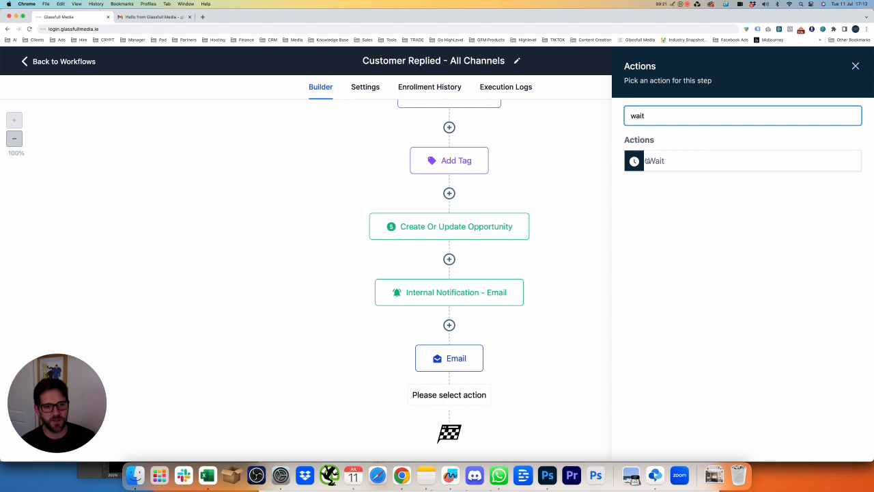
left_click(656, 160)
left_click(463, 228)
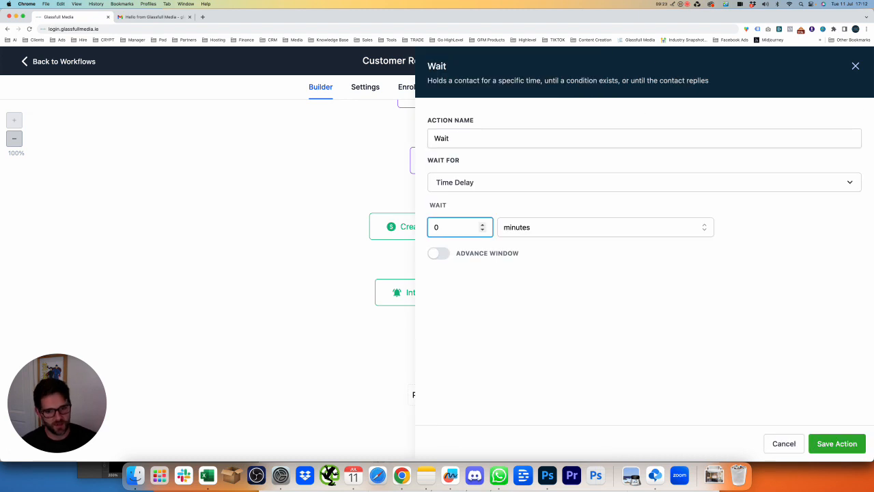
type("4")
left_click(519, 227)
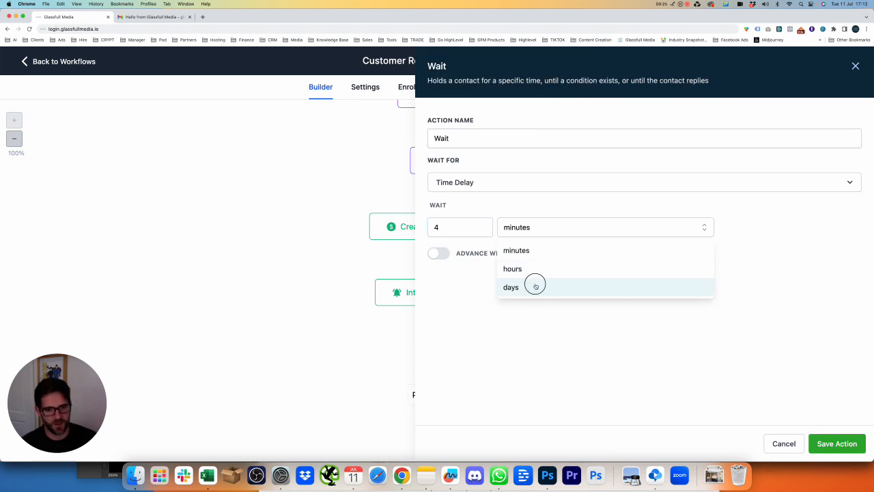
left_click(533, 286)
left_click(839, 441)
Add another step below the Wait, searching 'email' then clearing the search
scroll(492, 348, "down", 2)
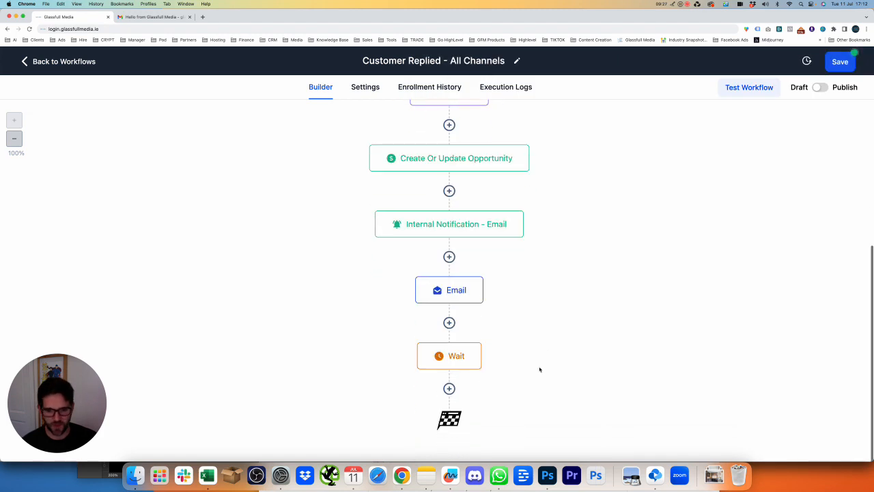
left_click(448, 389)
type("emaiuk")
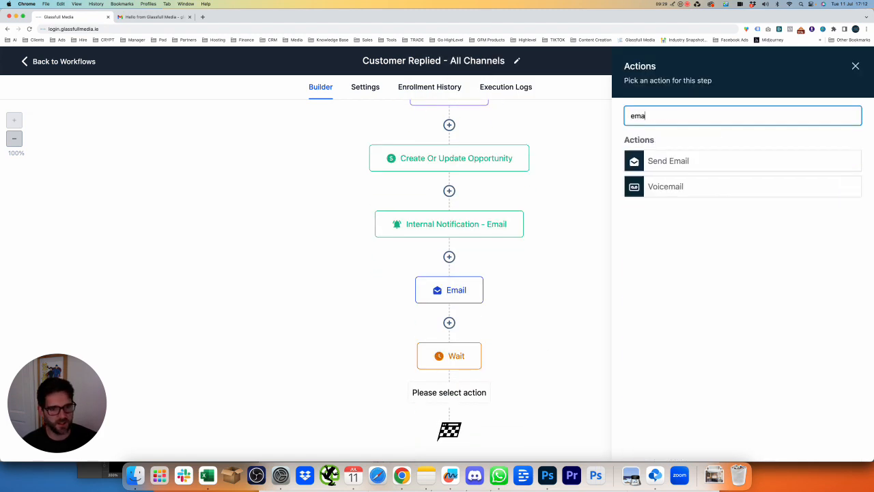
key("BackSpace")
key("BackSpace")
type("l")
key("super+a")
Add an If / Else condition after the wait and name it 'Customer Responded'
type("if")
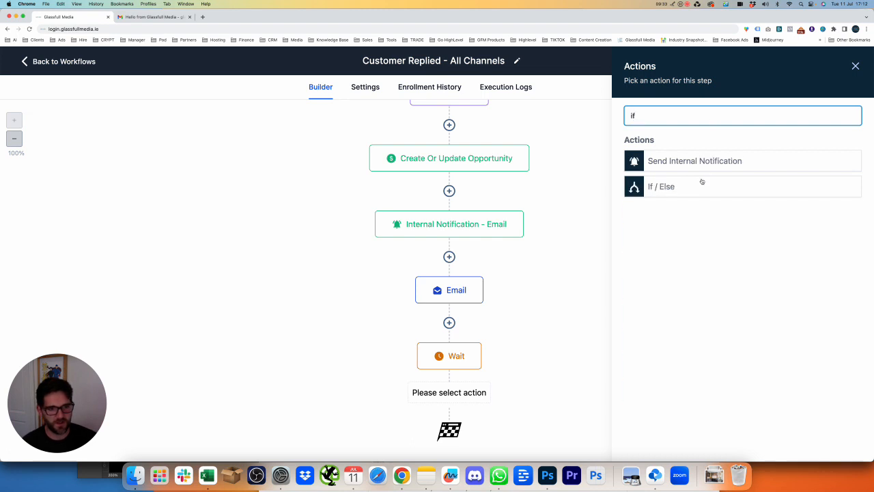
left_click(695, 185)
left_click(497, 212)
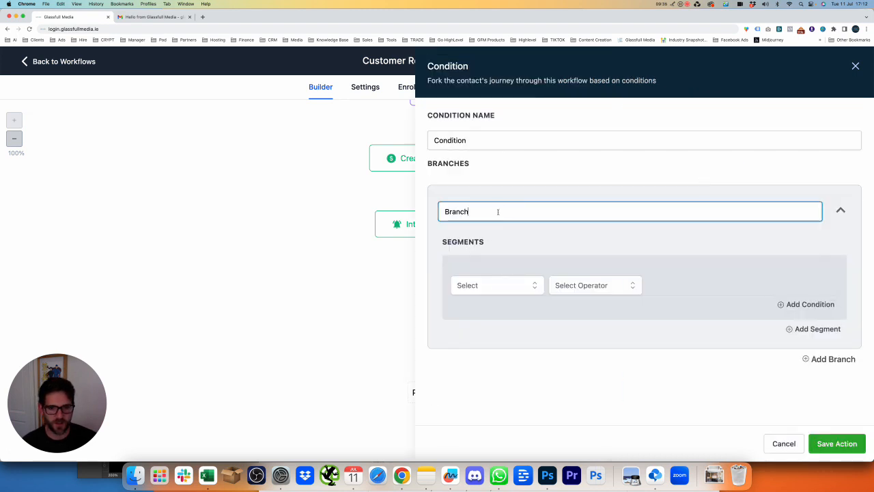
double_click(502, 143)
type("Custom")
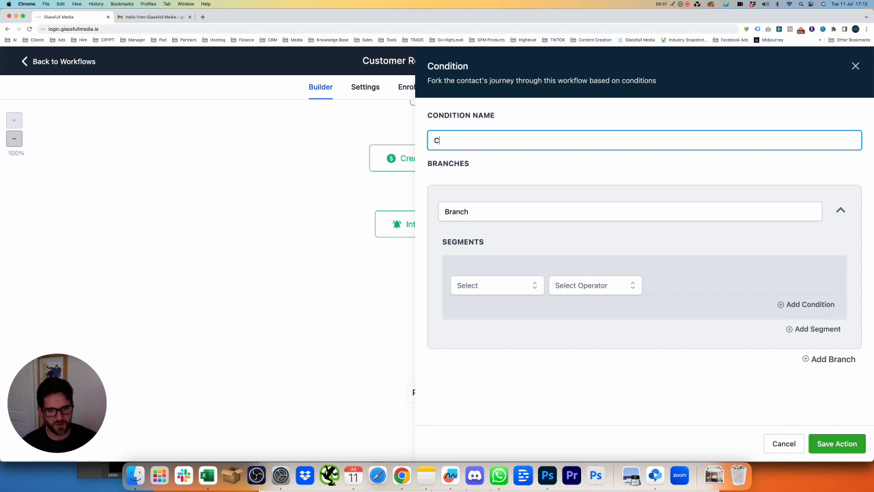
key("BackSpace")
key("BackSpace")
key("BackSpace")
key("BackSpace")
key("BackSpace")
type("ustome")
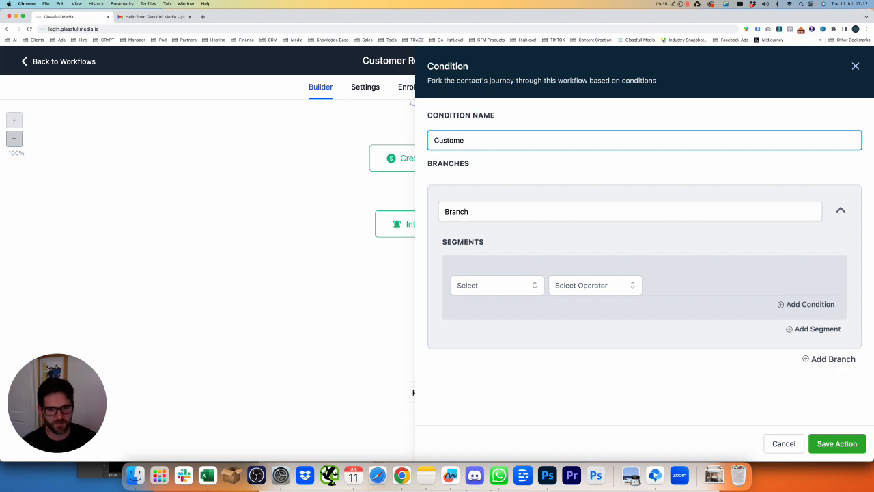
type("r Responded")
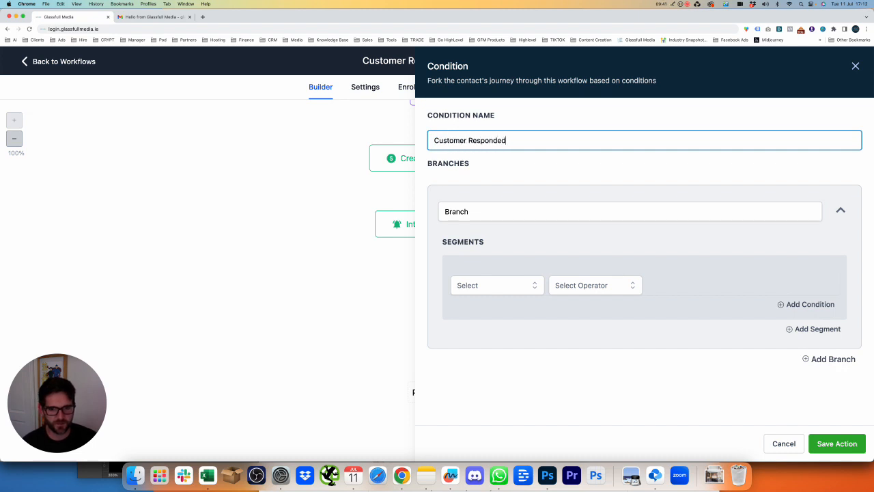
Set the condition to Contact Reply > Contact replied is True
left_click(506, 283)
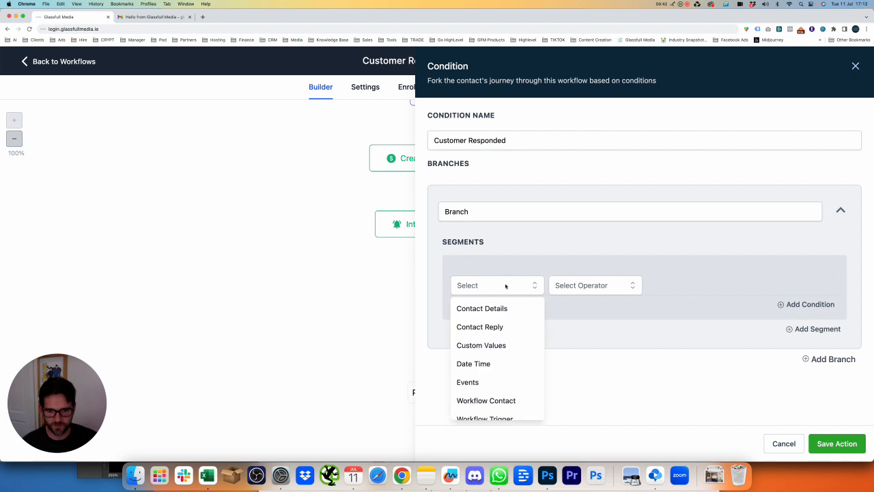
left_click(498, 327)
left_click(499, 335)
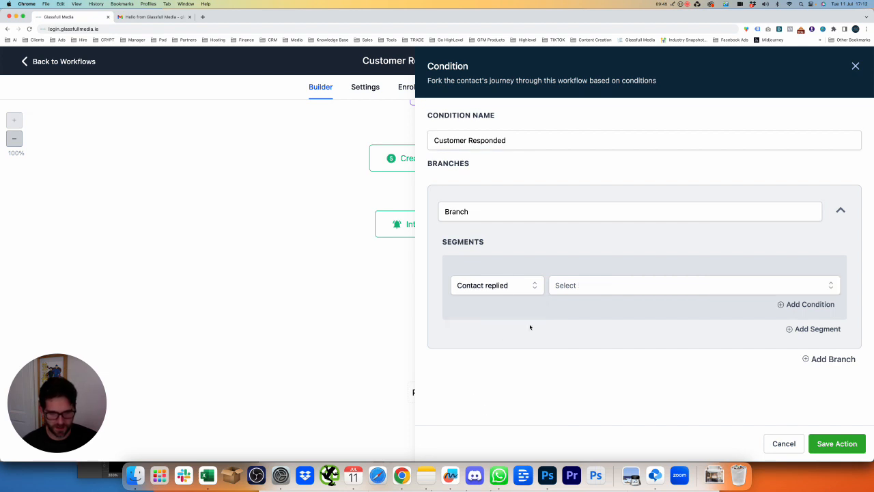
left_click(600, 287)
left_click(571, 350)
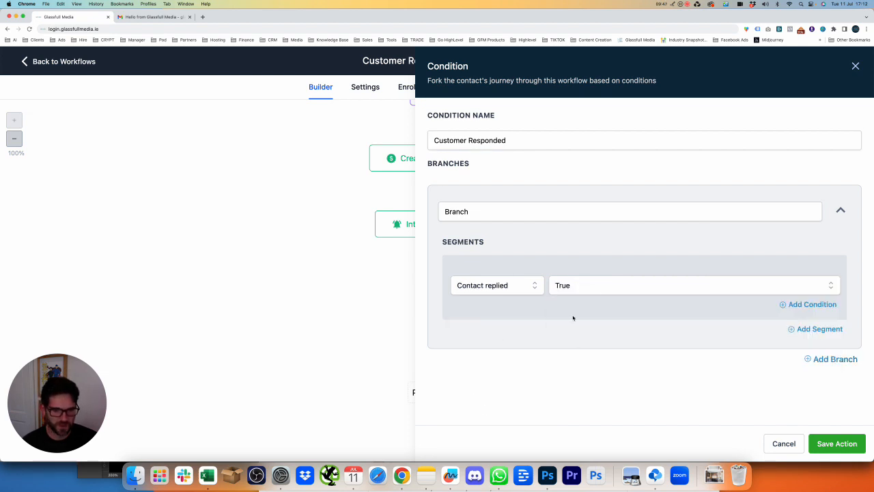
Rename the branch to 'Yes' and save the Customer Responded condition
left_click(555, 217)
key("super+a")
type("YTe")
key("BackSpace")
key("BackSpace")
key("BackSpace")
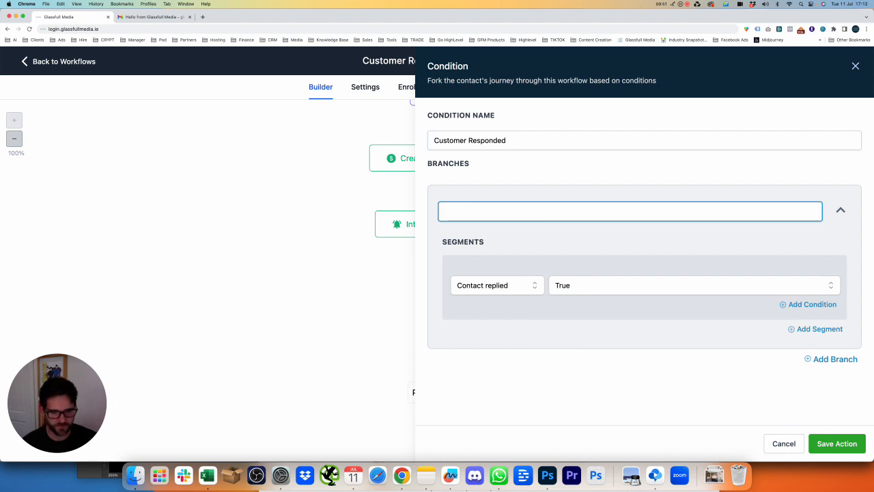
type("bes")
key("BackSpace")
key("BackSpace")
key("BackSpace")
type("Yes")
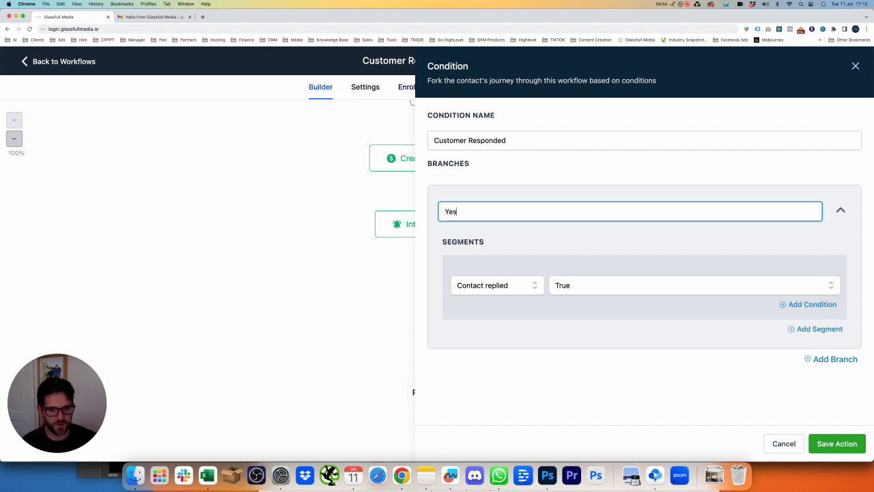
left_click(836, 443)
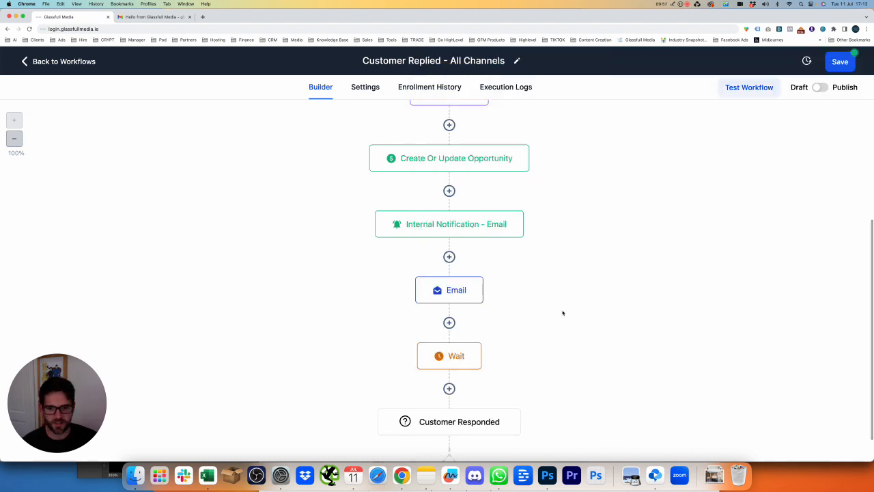
Rename the wait step to 'Wait - 4 days' and save it
scroll(561, 312, "down", 5)
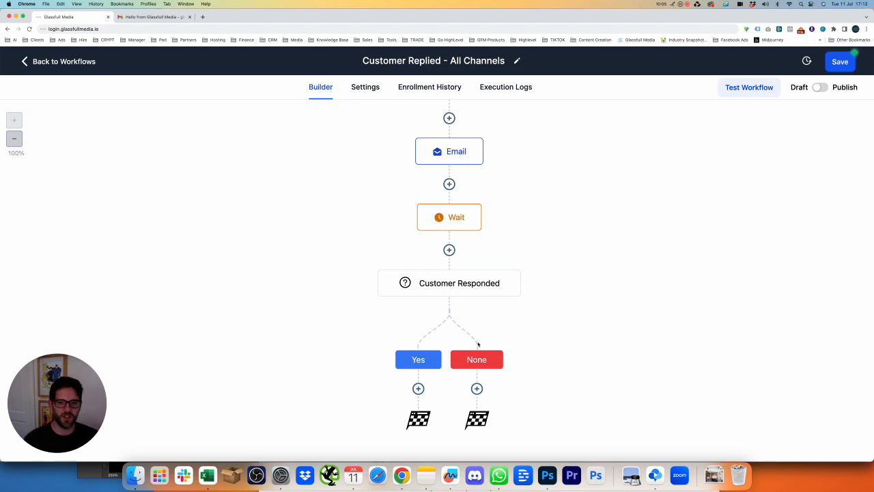
left_click(469, 211)
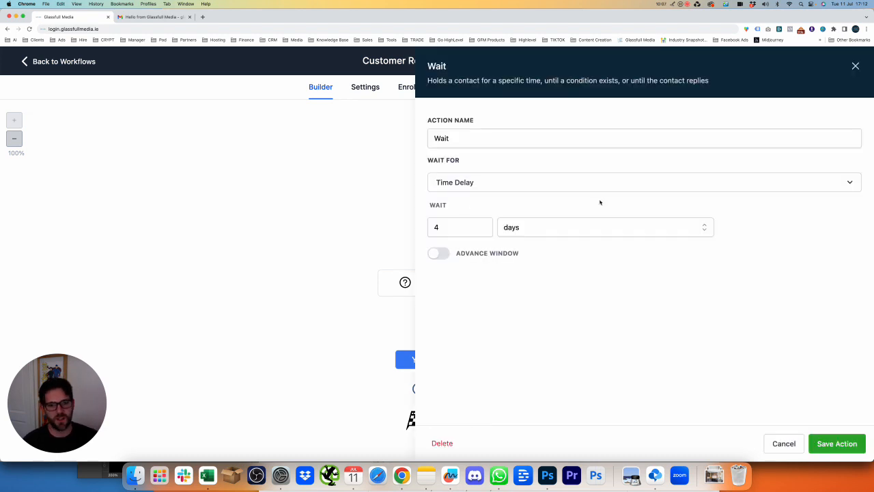
left_click(533, 136)
type("- 4 days")
left_click(840, 447)
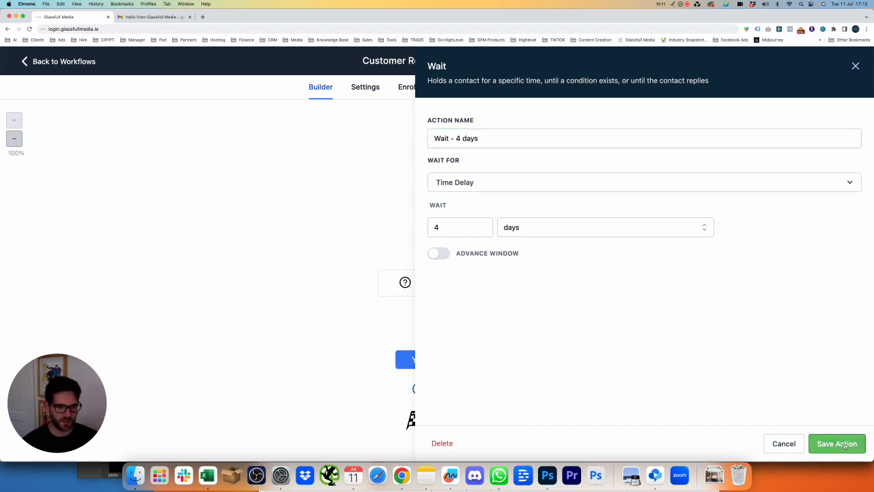
mouse_move(481, 141)
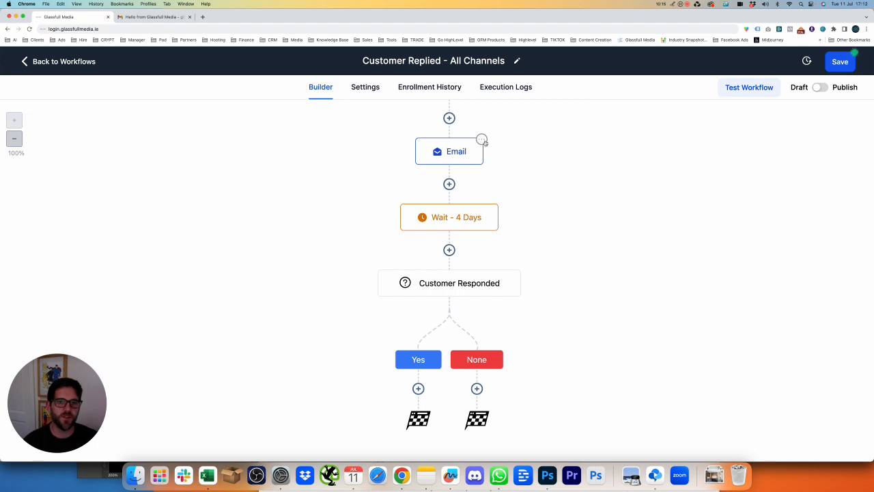
Copy the Email step and paste it under the None branch
left_click(482, 140)
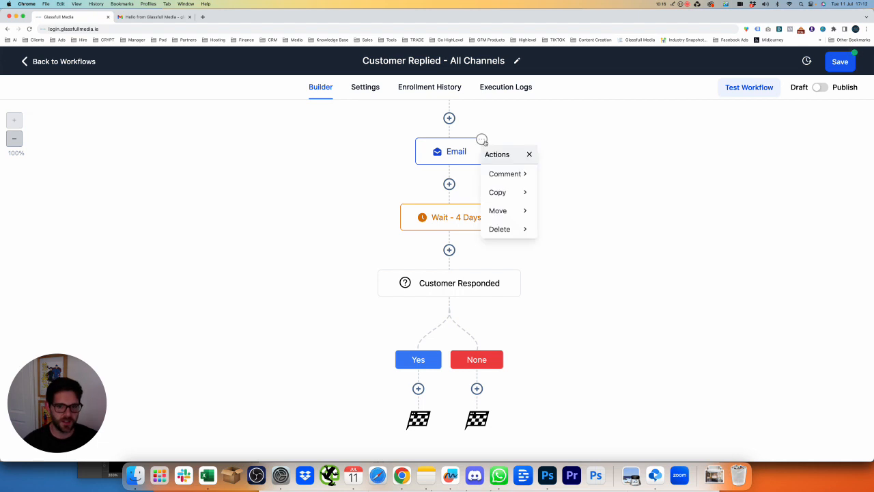
left_click(511, 194)
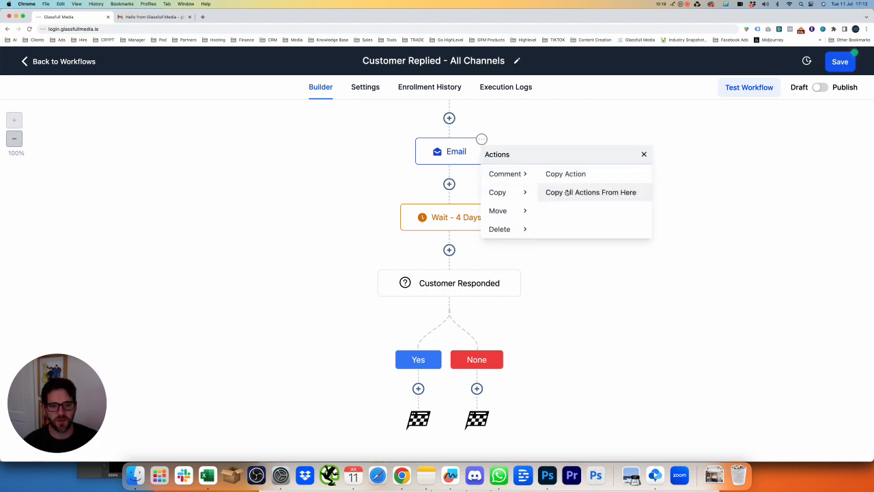
left_click(568, 176)
scroll(533, 182, "down", 2)
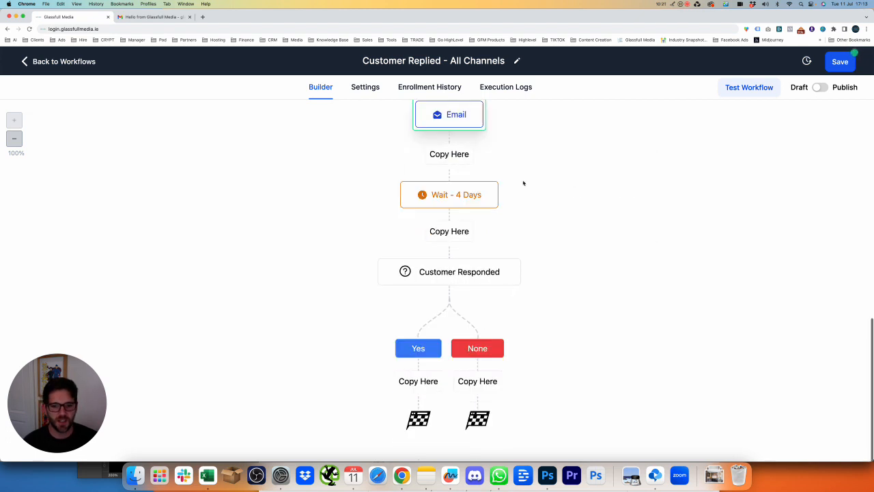
left_click(482, 383)
left_click(488, 360)
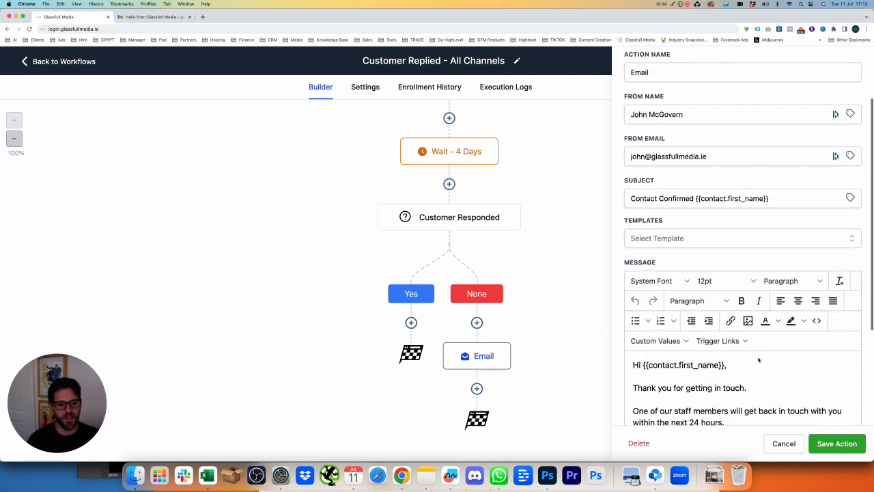
Reword the copied email to 'Im just checking in to see if you have any new information.', drop the staff paragraph, and save
scroll(744, 390, "down", 1)
scroll(744, 389, "up", 1)
left_click_drag(751, 361, 601, 360)
type("Im just")
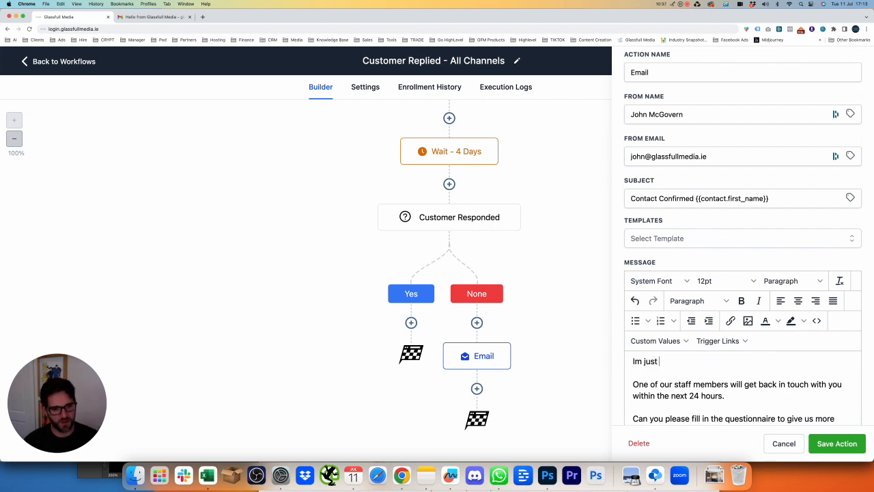
type(" checking in to see i")
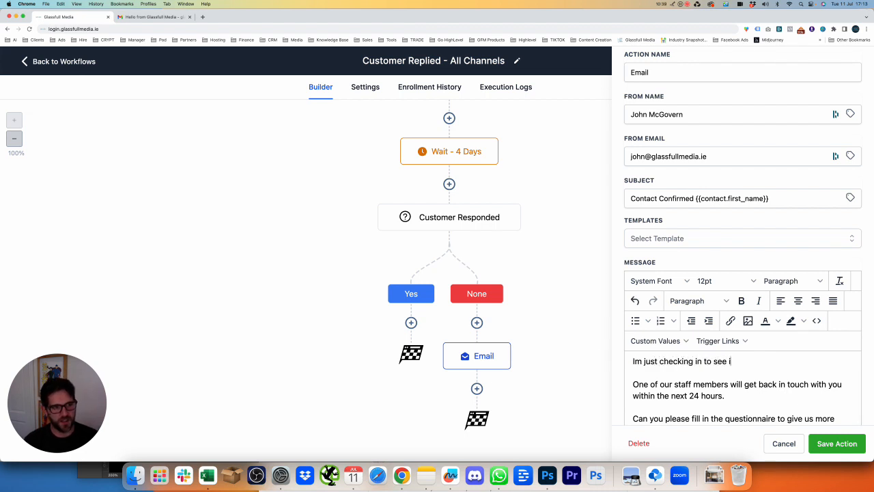
type("f you have any n")
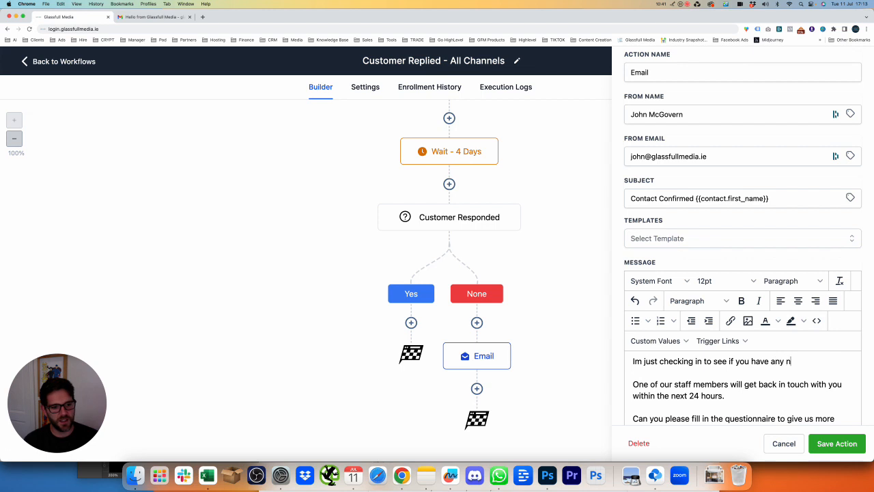
type("ew information.")
key("Return")
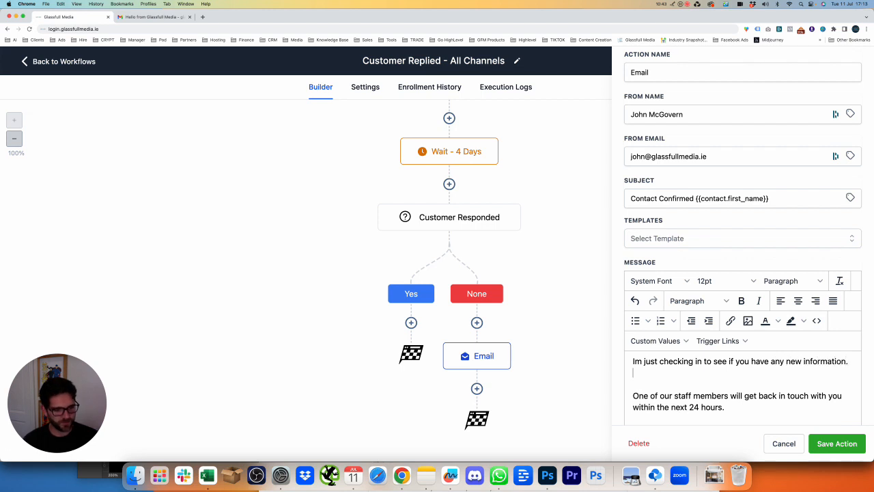
key("BackSpace")
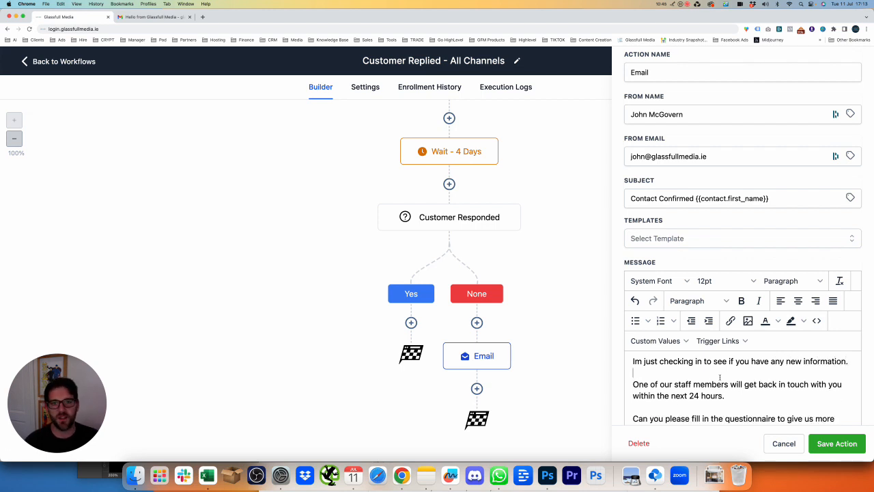
left_click_drag(713, 375, 731, 396)
key("BackSpace")
key("BackSpace")
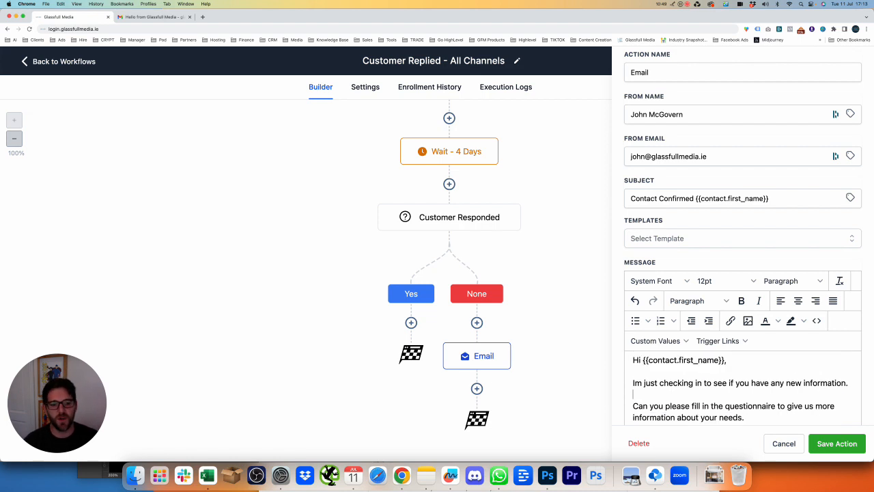
left_click(836, 443)
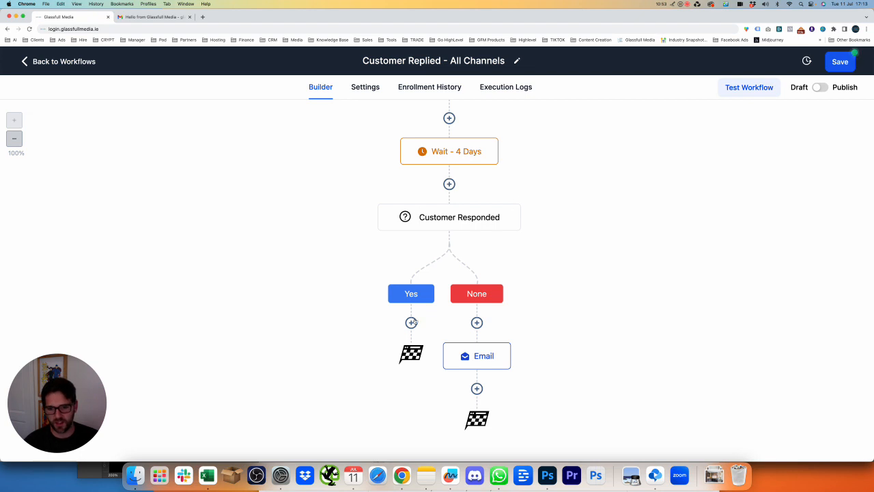
Add a Remove From Workflow step under the Yes branch, removing contacts from the Current Workflow
left_click(411, 322)
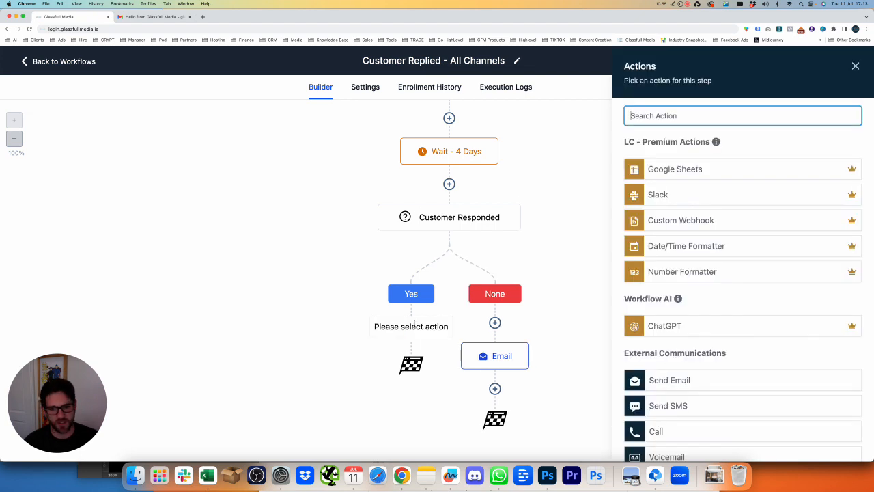
left_click(440, 315)
left_click(723, 116)
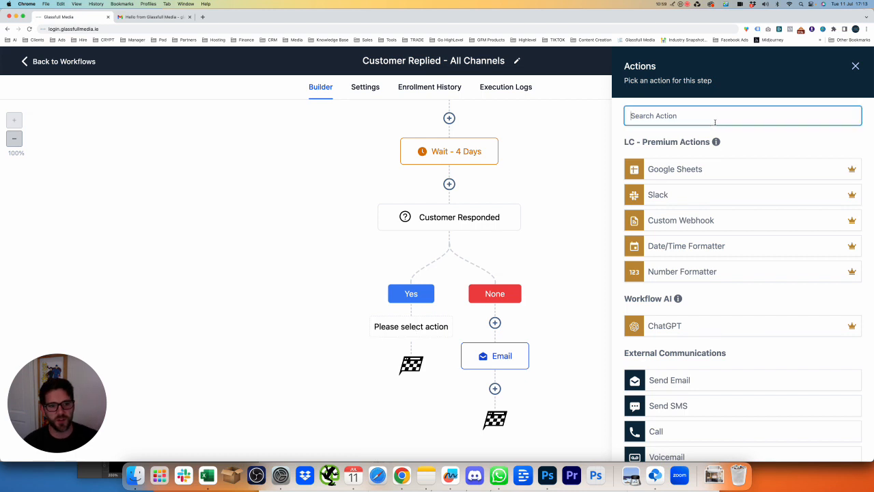
type("remove")
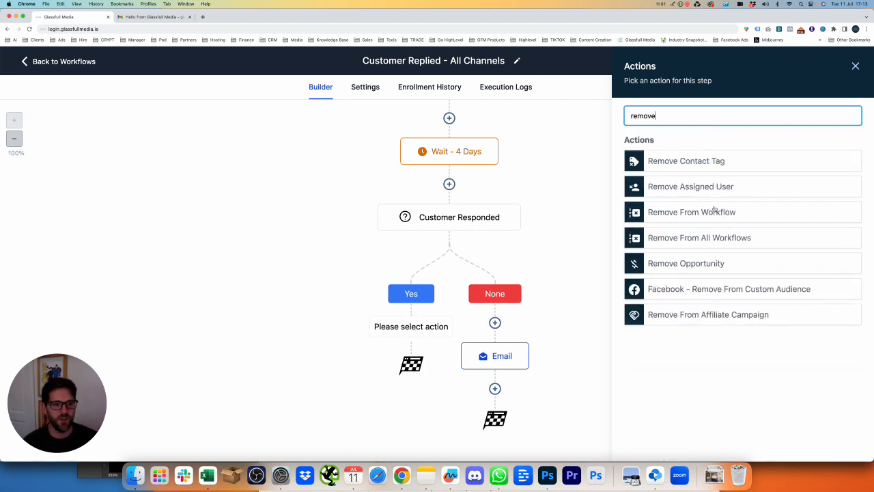
left_click(706, 213)
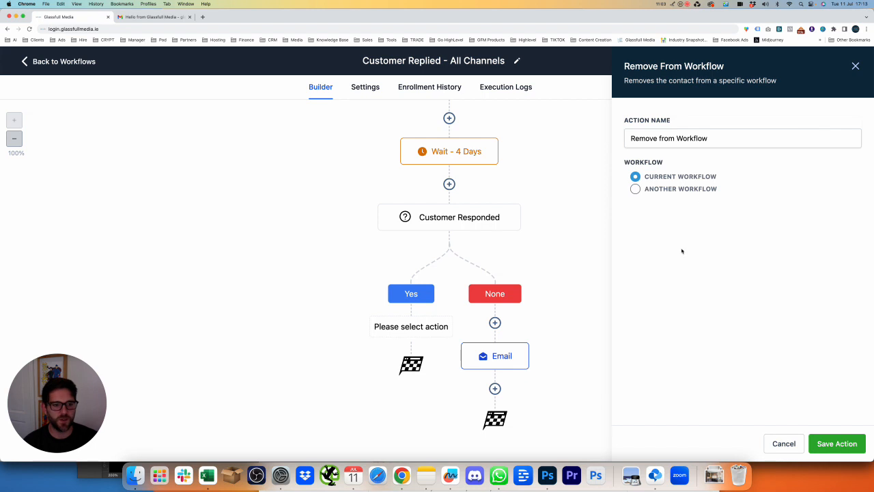
left_click(834, 437)
scroll(457, 314, "up", 5)
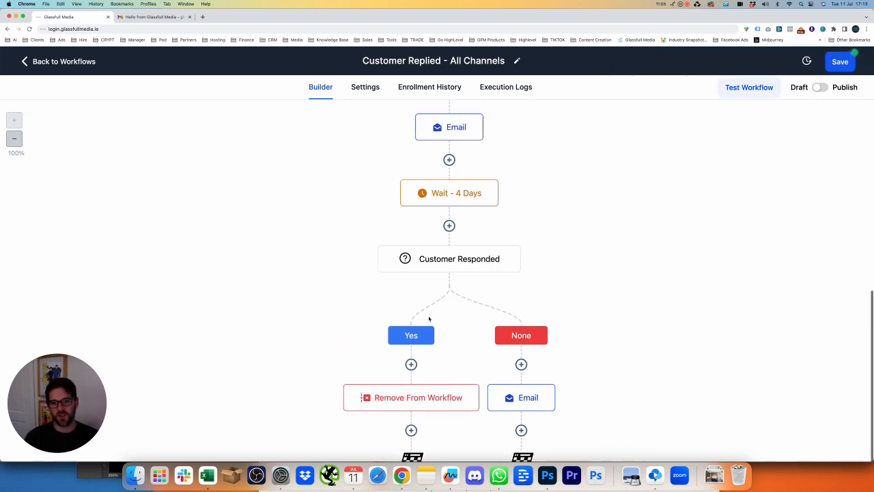
scroll(443, 287, "down", 5)
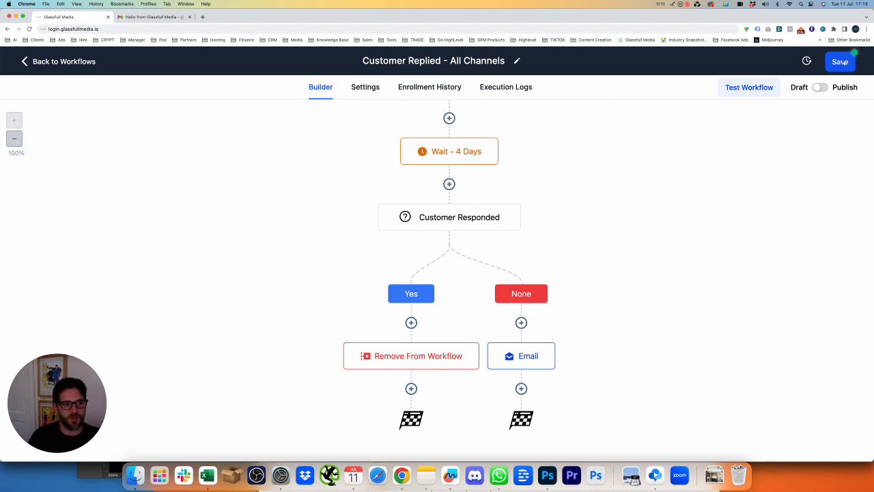
Switch 'Customer Replied - All Channels' from Draft to Publish and save it
left_click(822, 88)
left_click(839, 65)
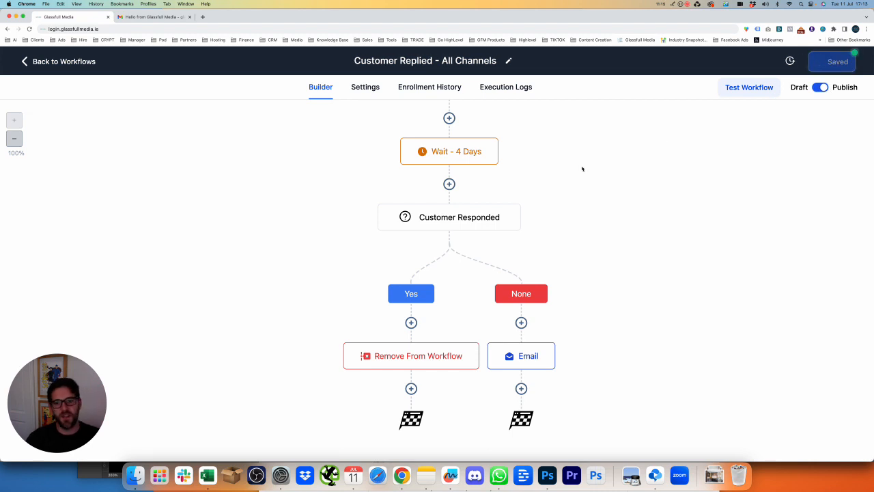
scroll(491, 233, "up", 10)
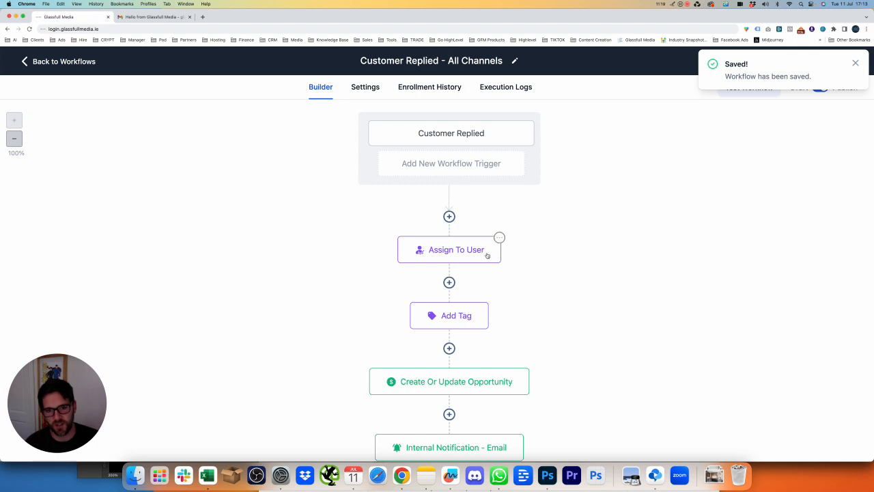
scroll(490, 252, "down", 2)
scroll(534, 242, "down", 5)
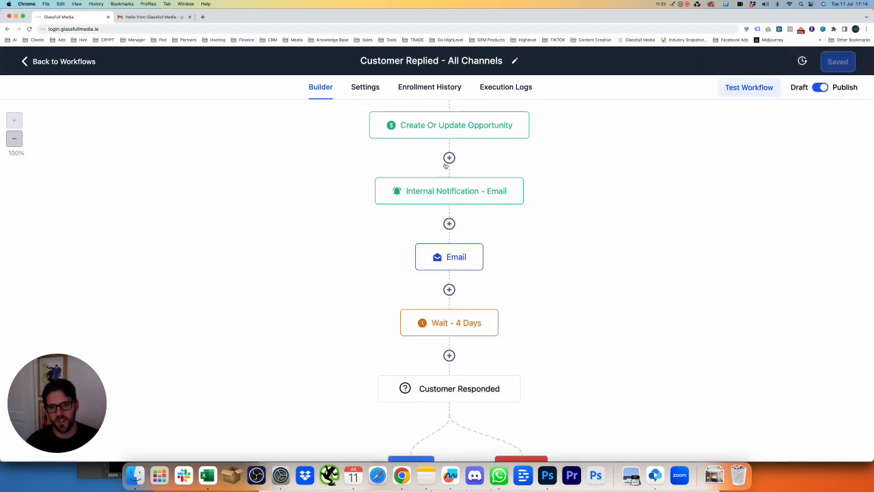
scroll(461, 268, "down", 3)
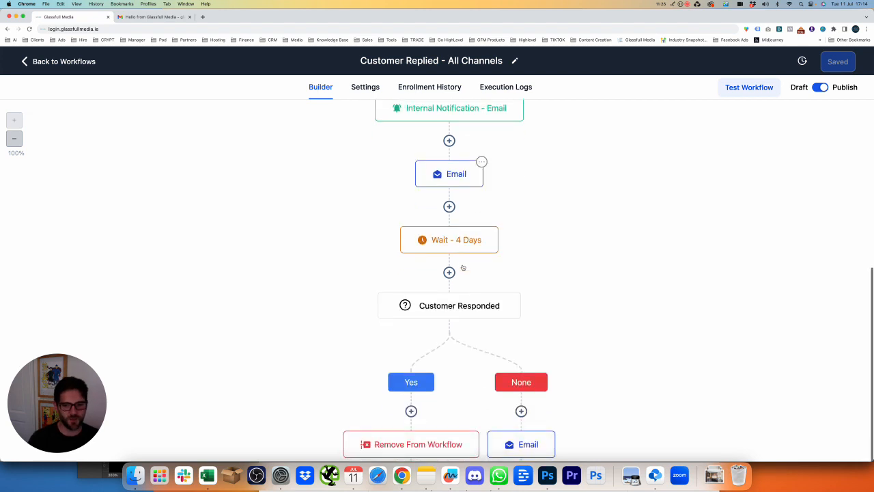
scroll(453, 281, "down", 2)
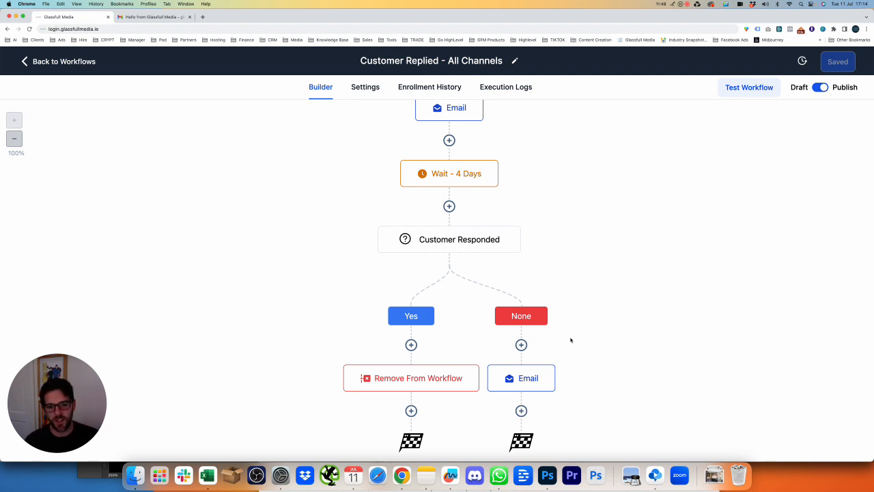
left_click(521, 410)
type("sm")
key("BackSpace")
type("ms")
left_click(713, 159)
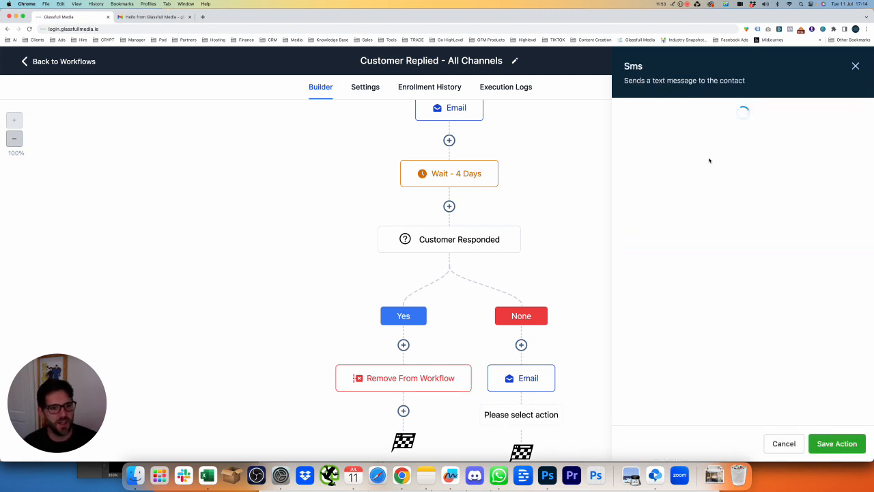
left_click(855, 65)
left_click(521, 410)
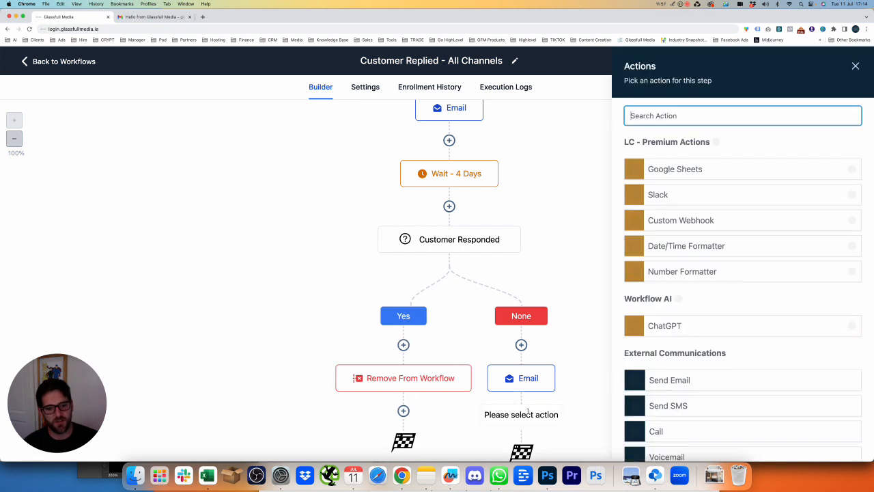
scroll(717, 218, "down", 3)
scroll(743, 277, "down", 3)
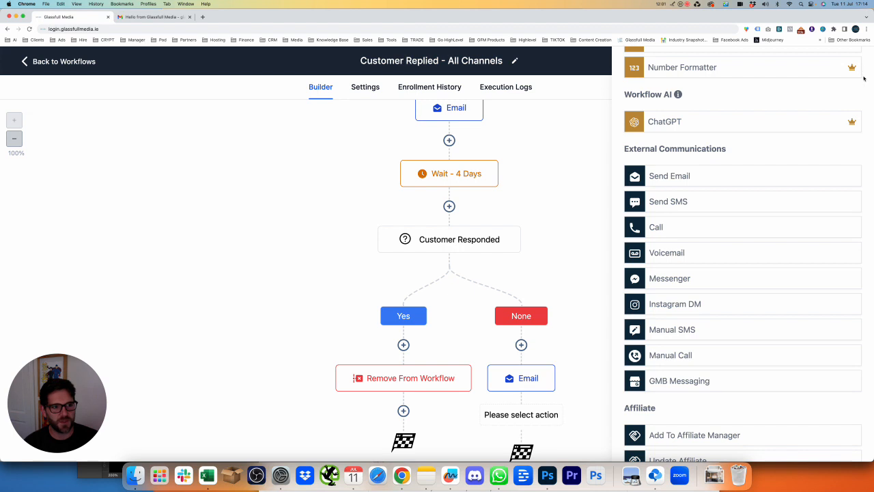
scroll(864, 76, "up", 5)
left_click(855, 67)
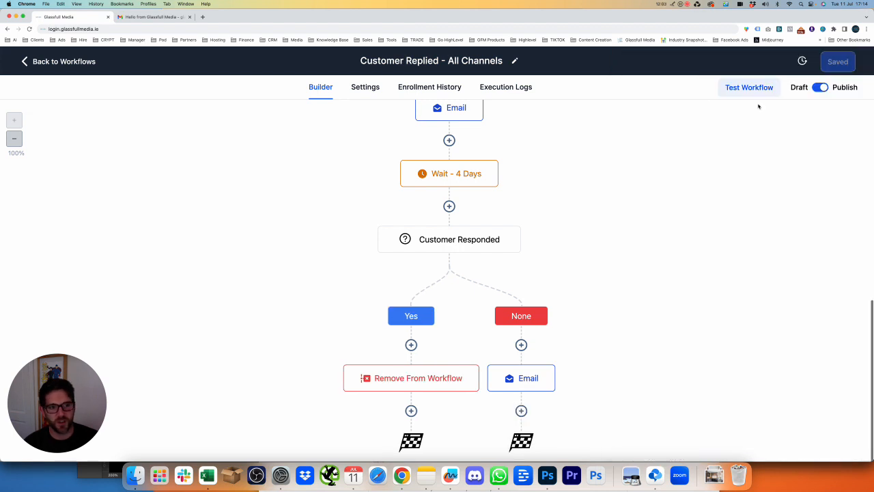